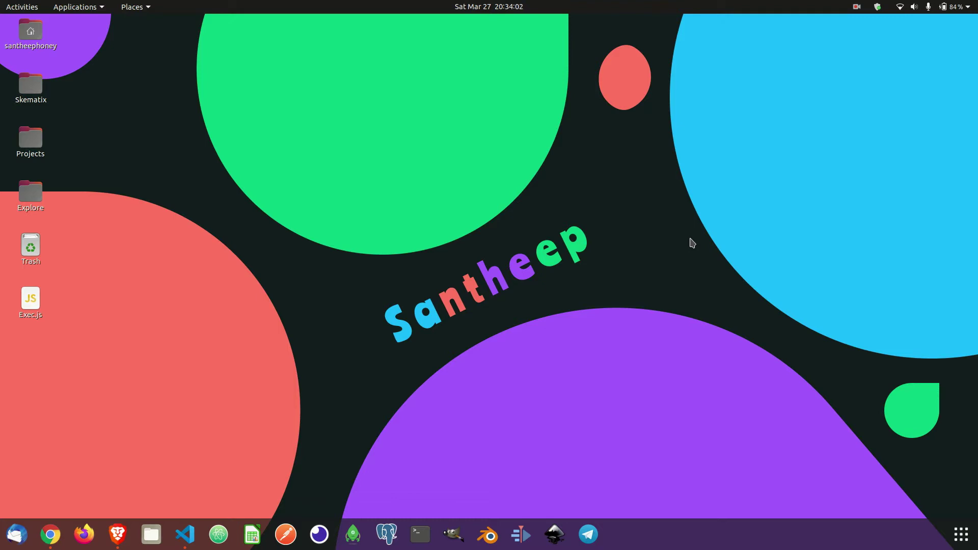
- Review the useState Counter function and branch picker in VS Code, then return to GitHub
key("alt+Tab")
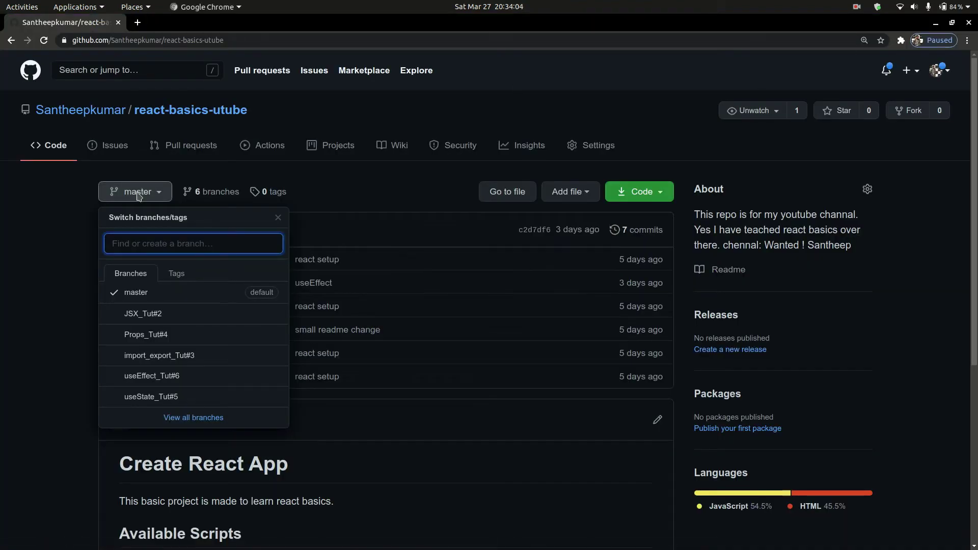
key("alt+Tab")
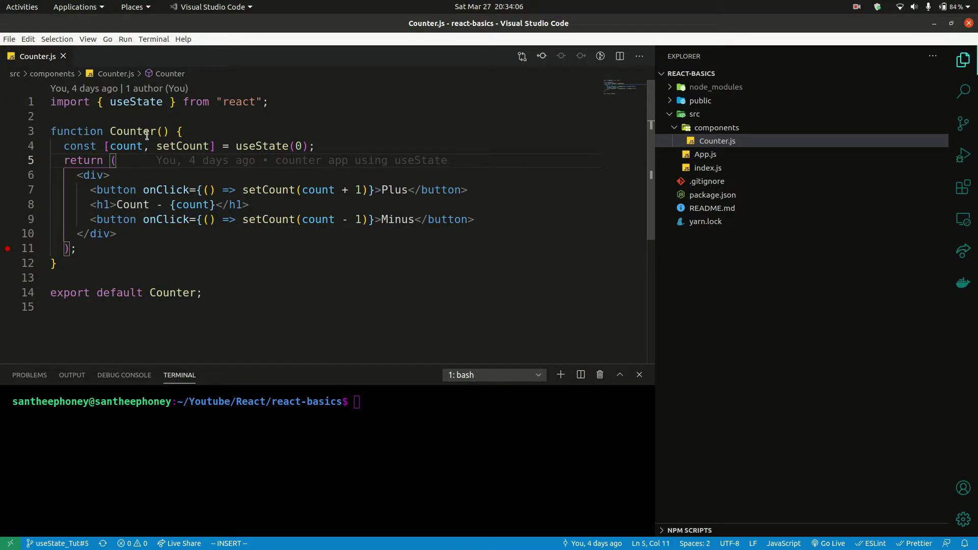
left_click(227, 136)
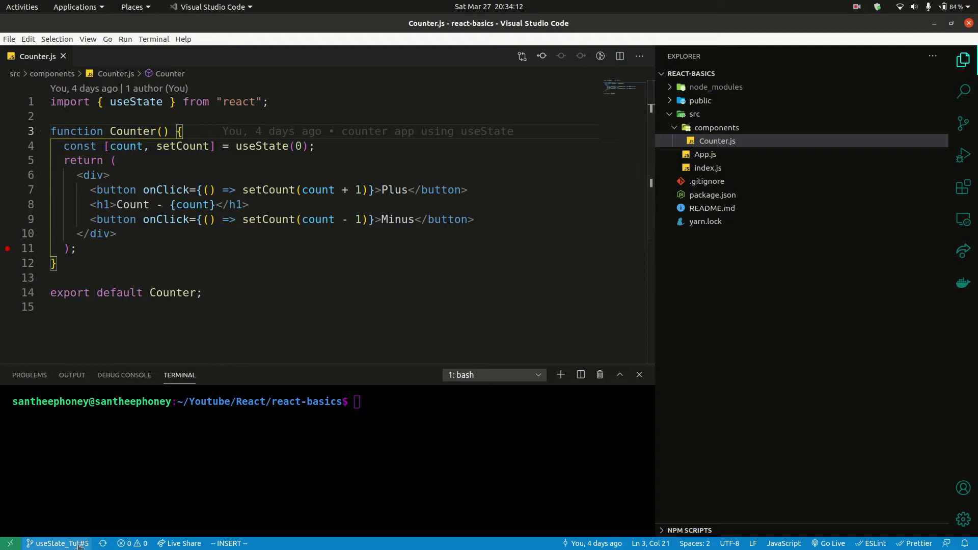
left_click(57, 543)
key("alt+Tab")
key("alt+Tab")
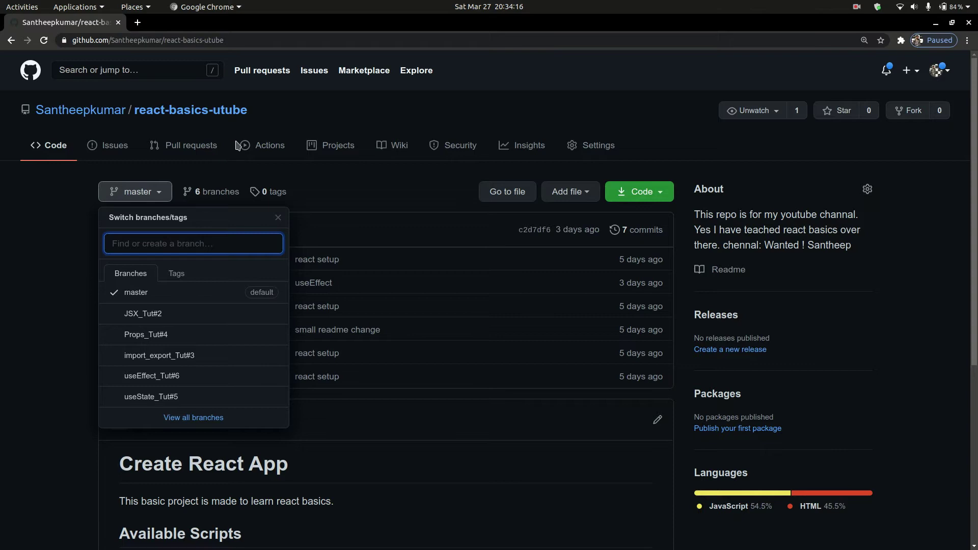
- Switch the repository to the useState_Tut#5 branch and view its Code clone options
left_click(277, 176)
left_click_drag(171, 40, 279, 67)
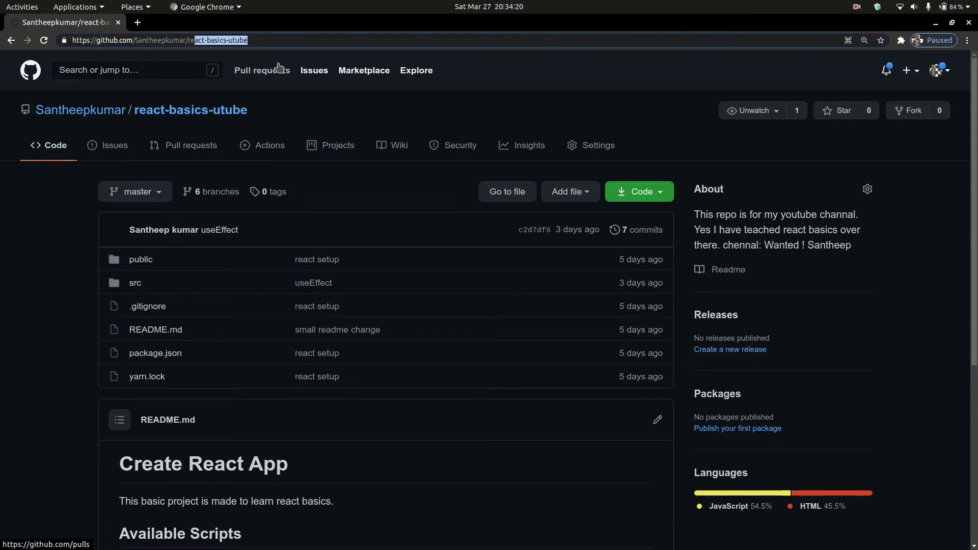
scroll(393, 234, "down", 2)
scroll(390, 235, "down", 2)
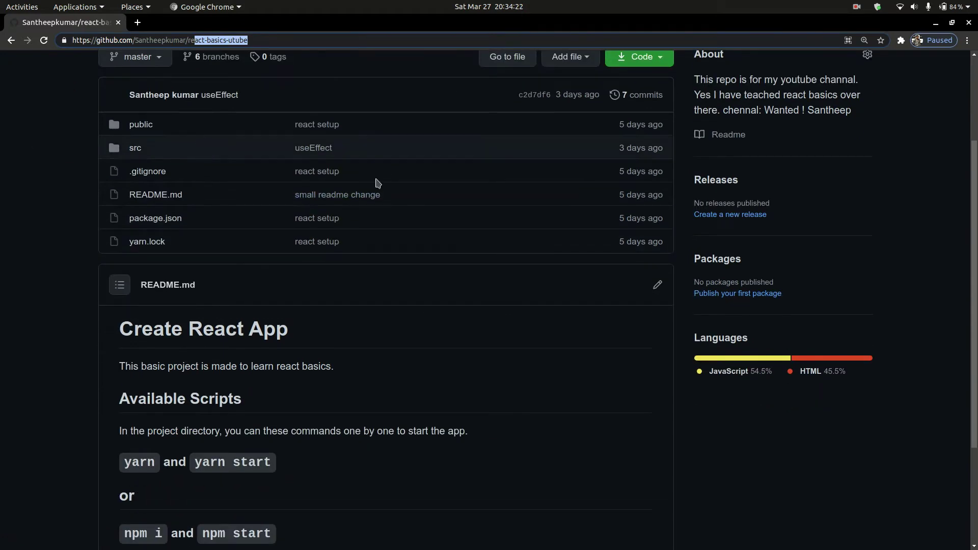
scroll(376, 183, "up", 4)
left_click(159, 190)
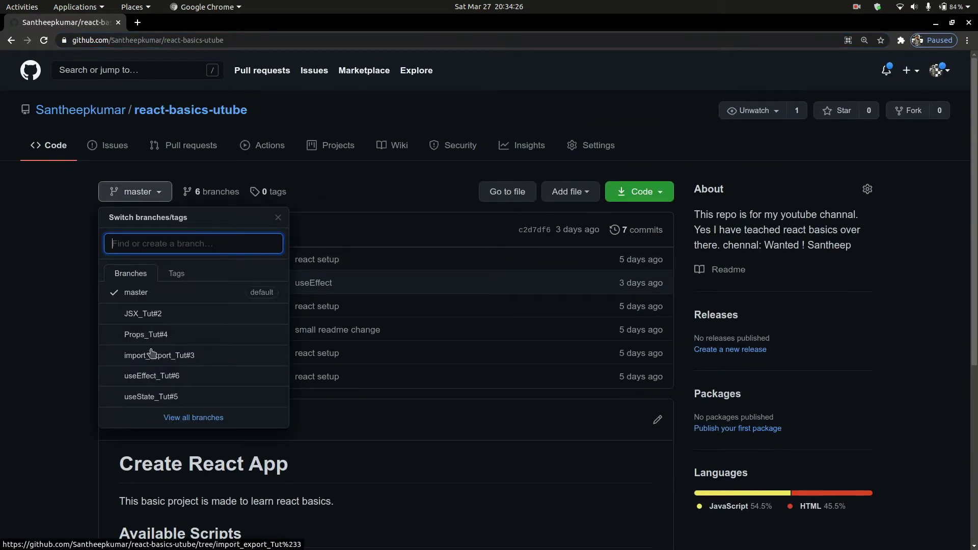
left_click(175, 398)
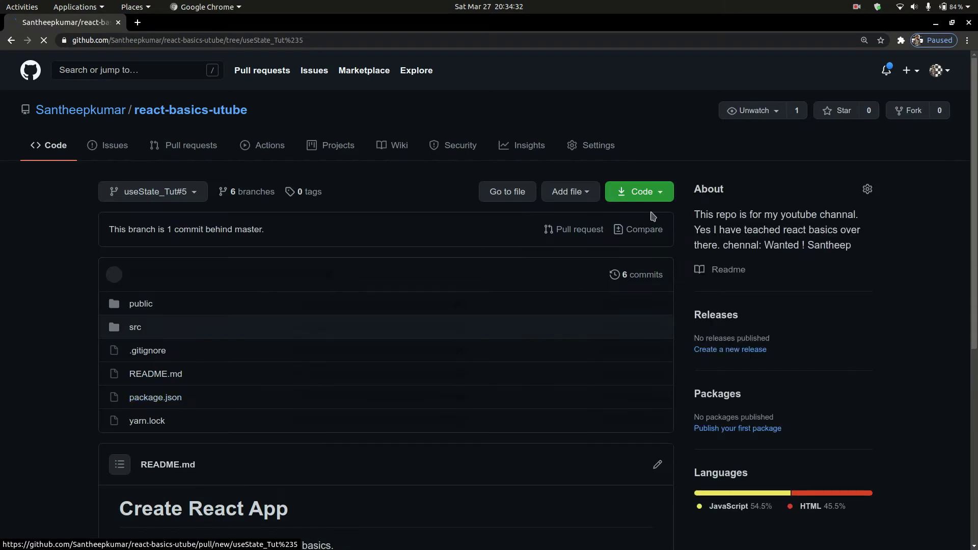
left_click(645, 194)
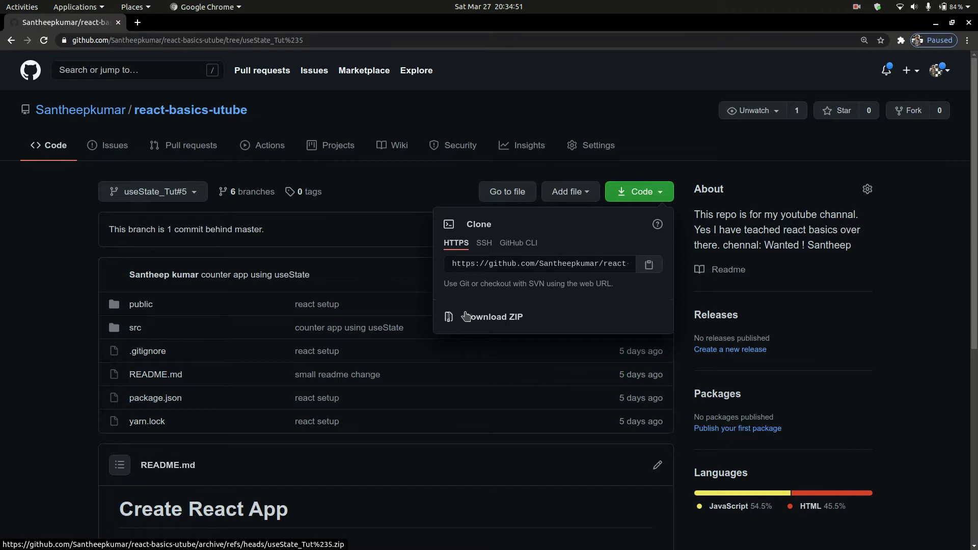
key("alt+Tab")
- Run 'yarn start' in the terminal, correcting the 'yarn stat' typo, and shorten the panel
left_click(306, 428)
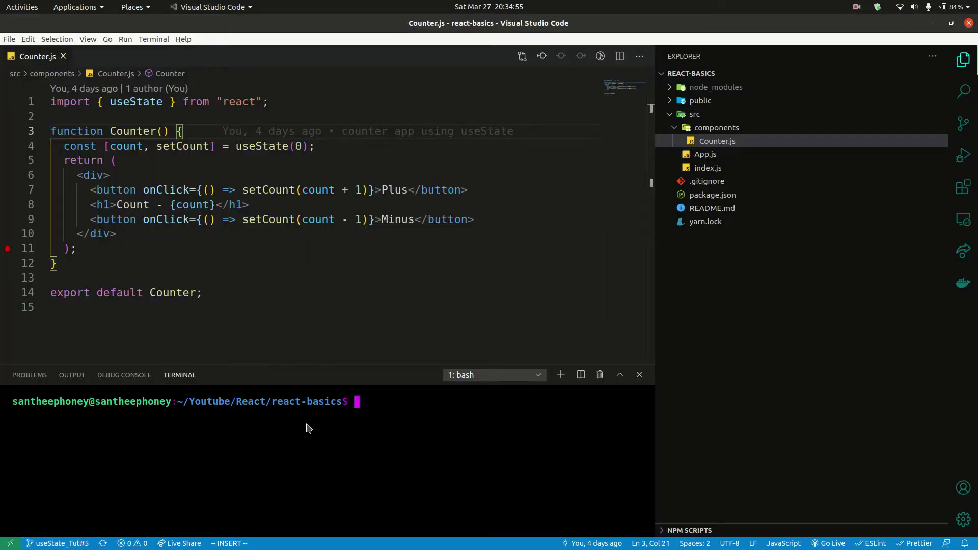
type("yar")
key("BackSpace")
type("n stat")
key("Return")
key("Up")
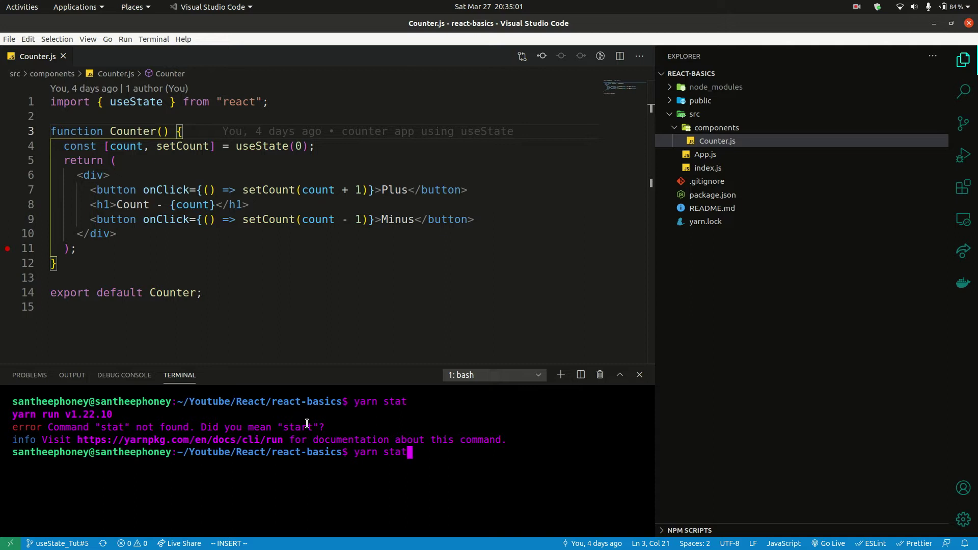
key("Left")
type("r")
key("Return")
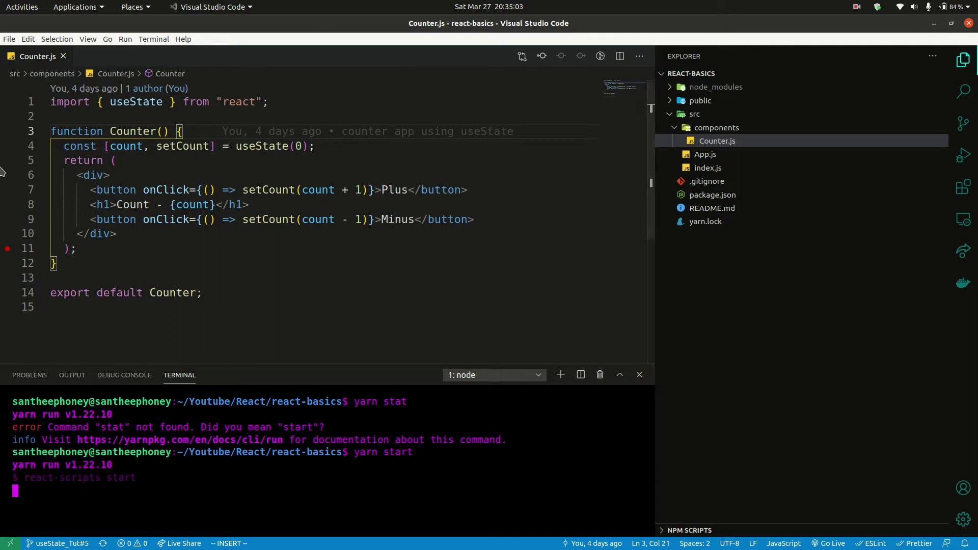
left_click_drag(345, 365, 344, 387)
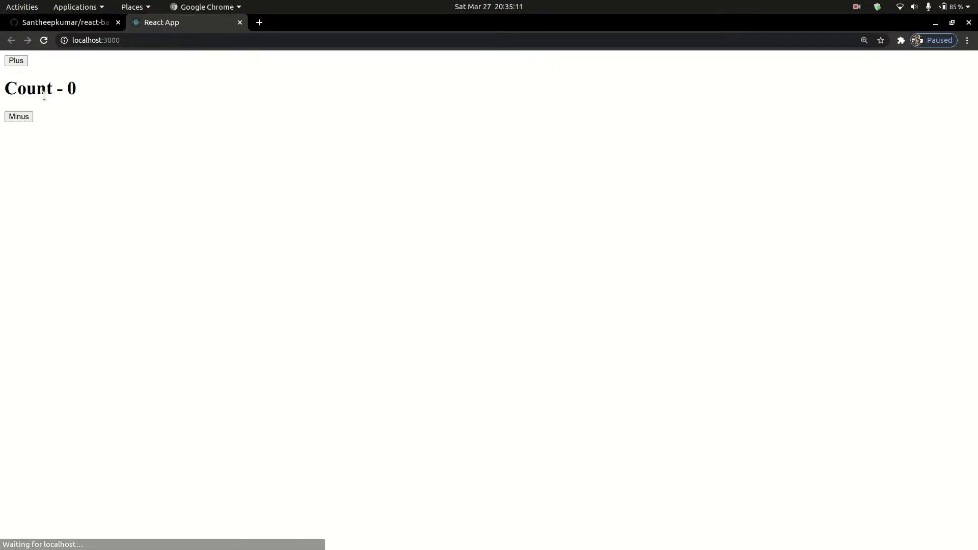
- Click Plus up to Count - 4 and Minus down to 2 on localhost:3000
left_click(15, 61)
left_click(16, 61)
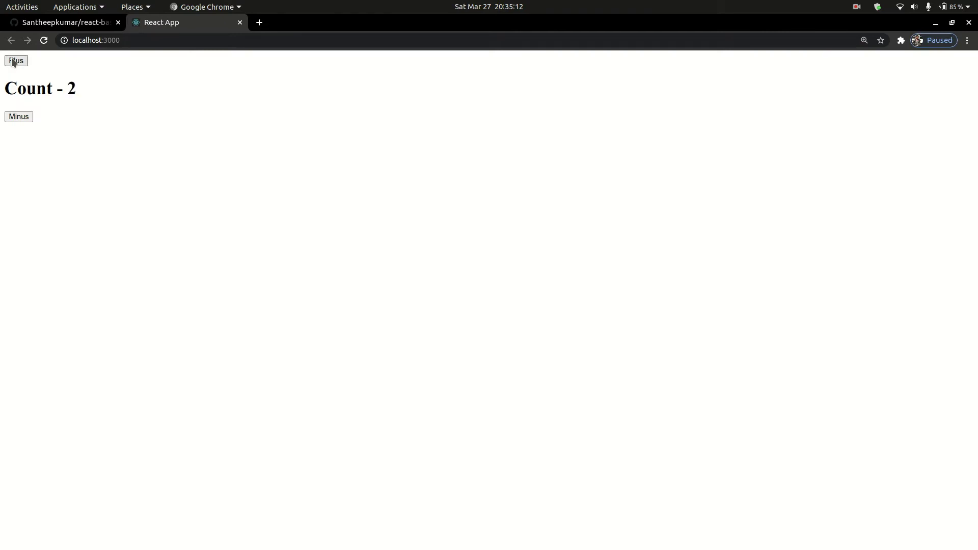
left_click(24, 117)
left_click(23, 117)
key("alt+Tab")
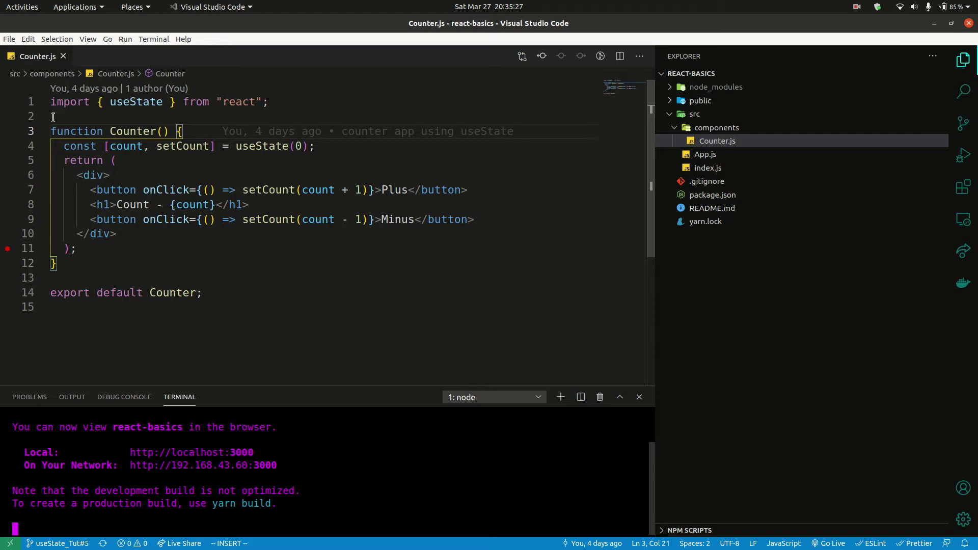
- Comment out the useState line 4 and add two blank lines below it
left_click(348, 150)
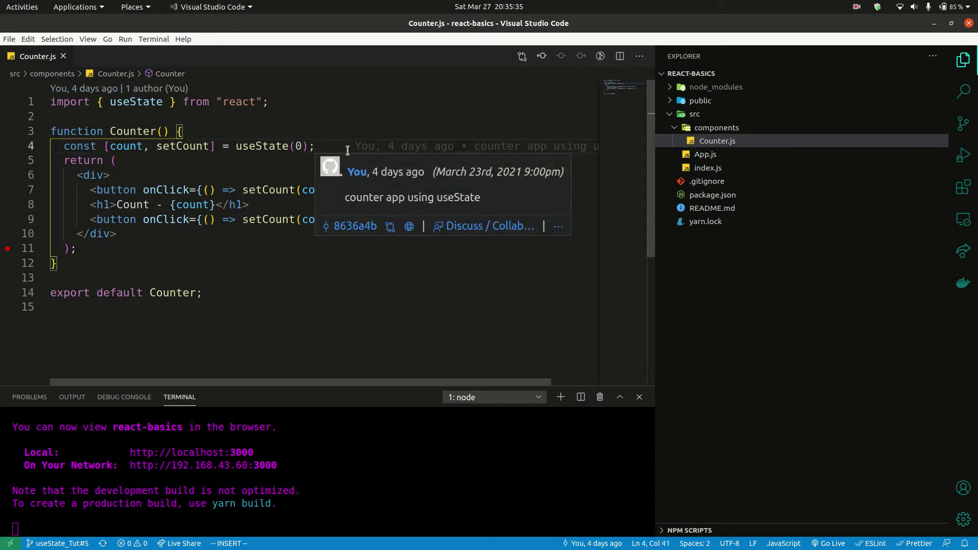
key("ctrl+slash")
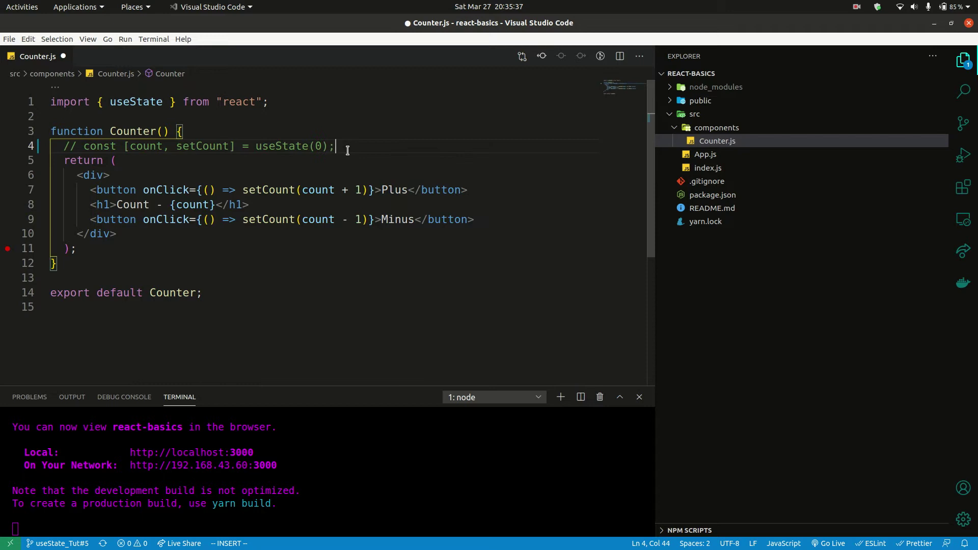
double_click(268, 190)
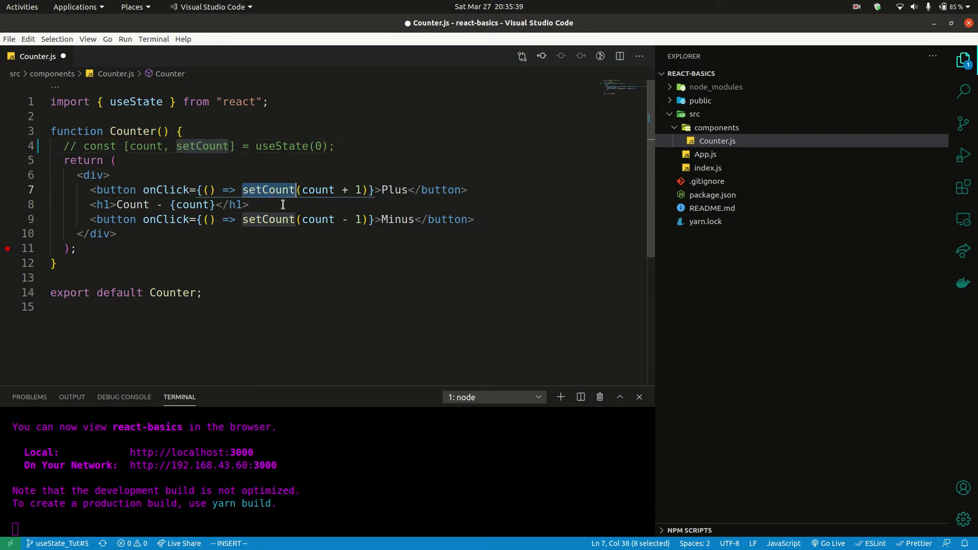
left_click(351, 145)
key("Return")
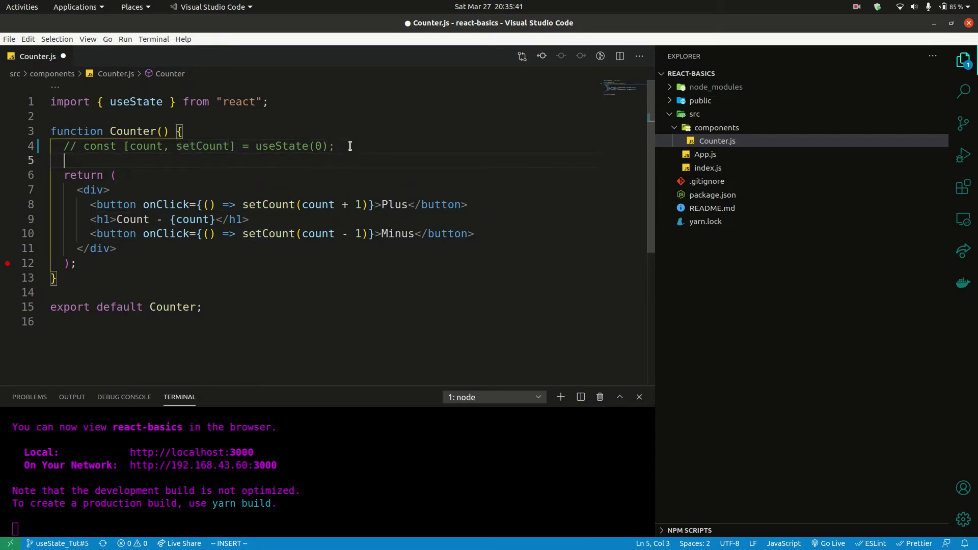
key("Return")
- Add useReducer to the import after useState, undoing the unwanted snippet insertions
key("Up")
key("Up")
key("Up")
key("ctrl+Right")
key("ctrl+Right")
key("ctrl+Right")
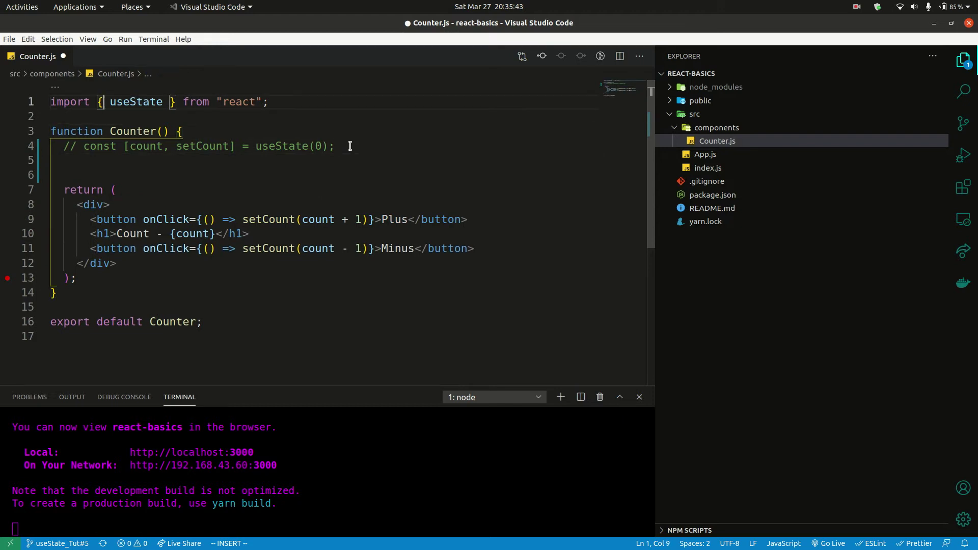
type(", use")
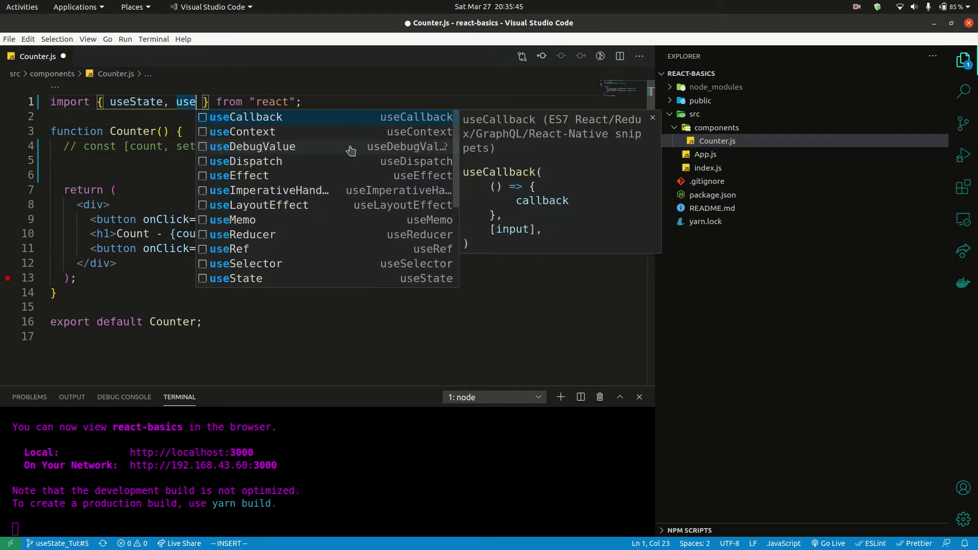
type("Re")
key("Return")
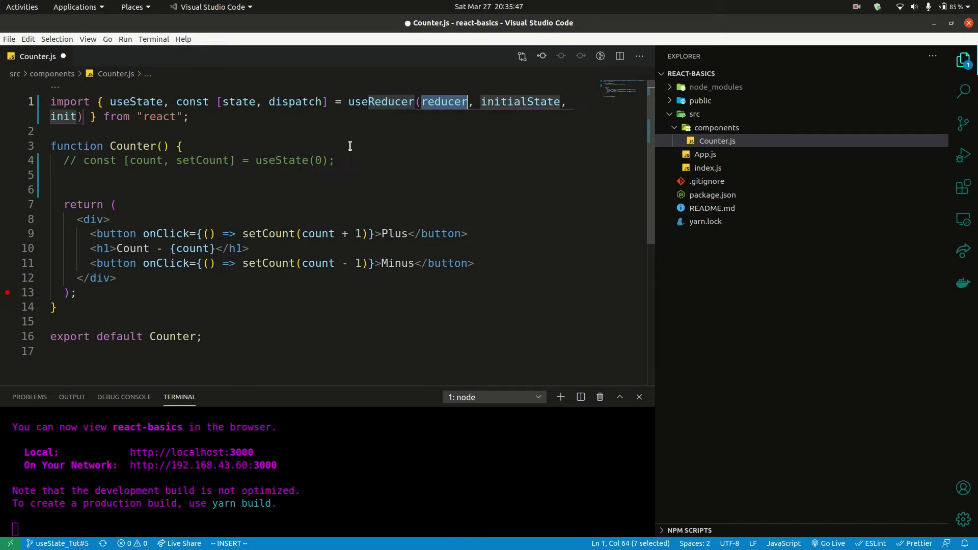
key("ctrl+z")
type("useRedu")
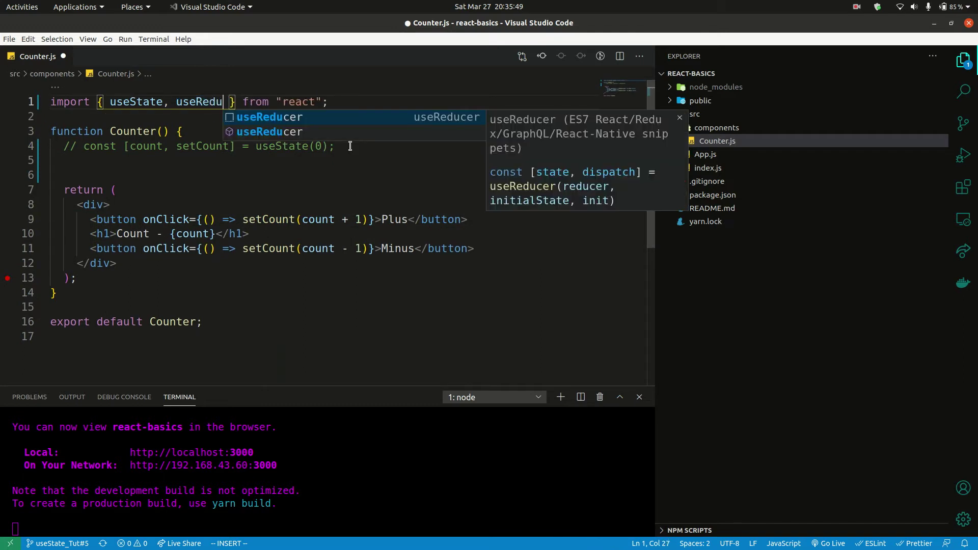
key("Return")
key("ctrl+z")
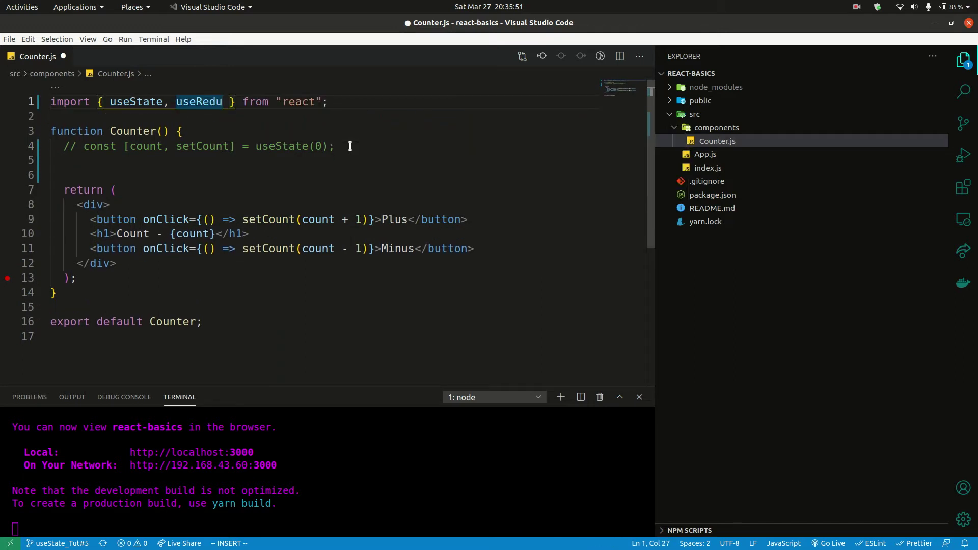
type("cer")
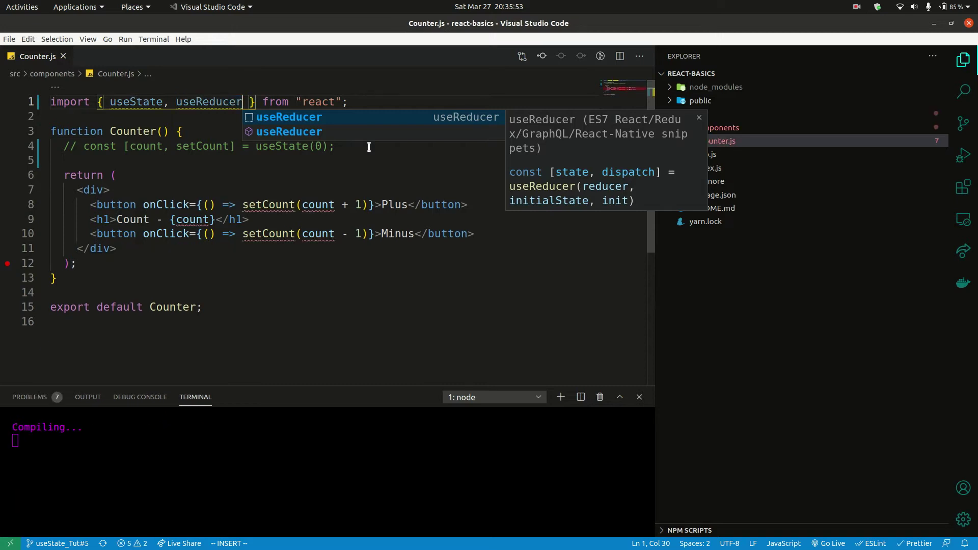
- Write the hook line as useReducer(reducer, 0) under the commented useState
key("Escape")
key("Down")
key("Down")
key("Down")
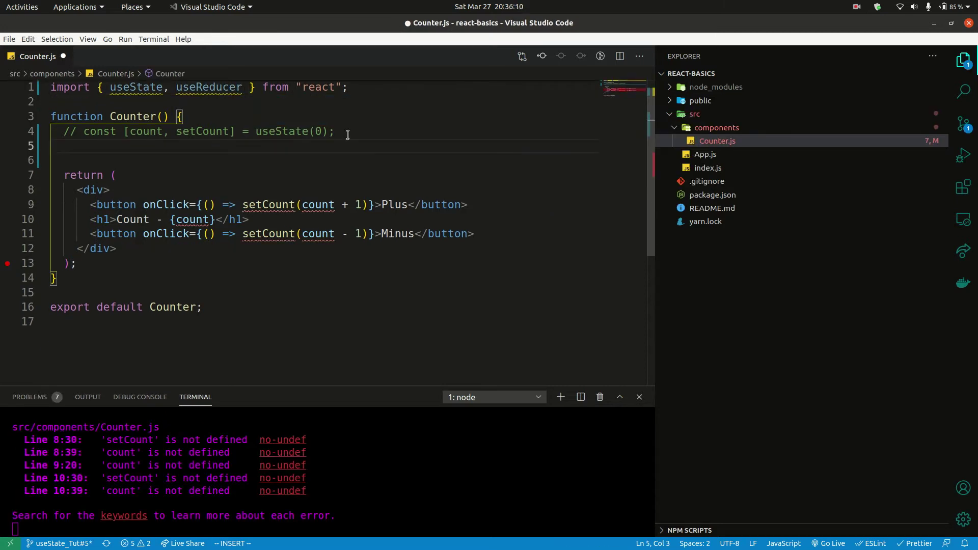
type("cosn")
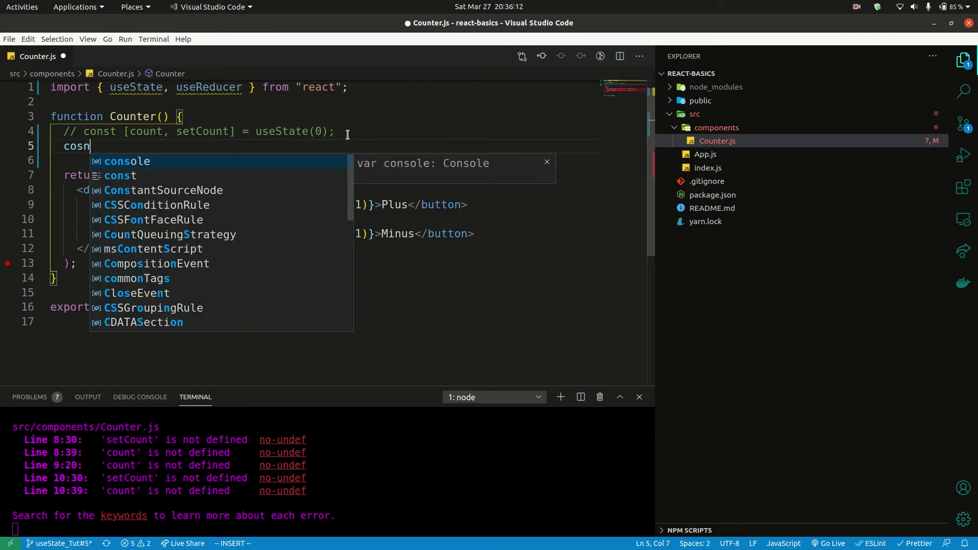
type("t [")
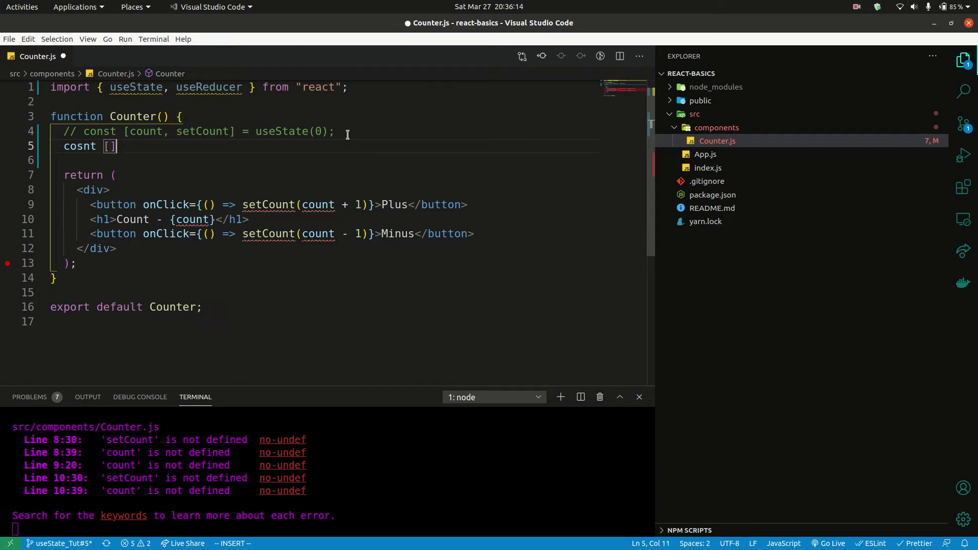
key("Right")
type("= ")
type("useRe")
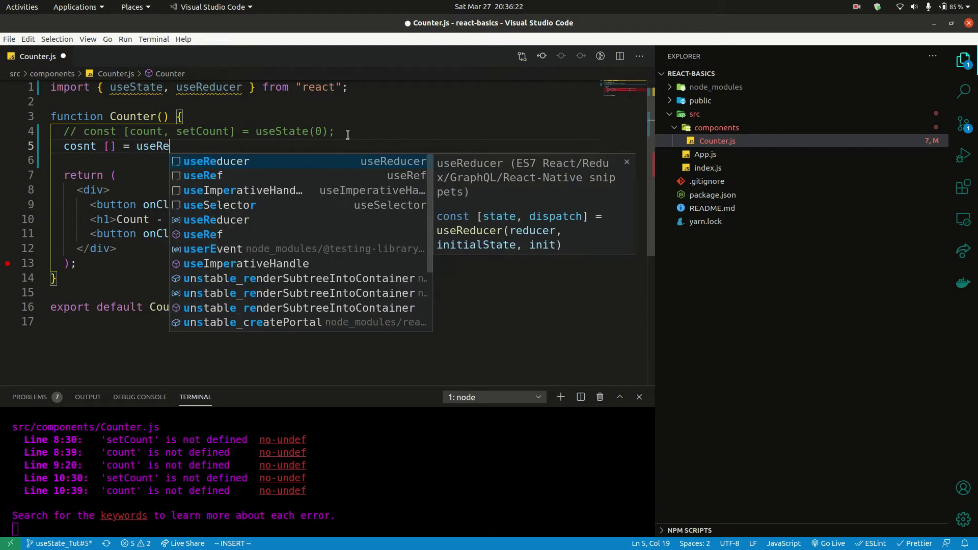
type("du")
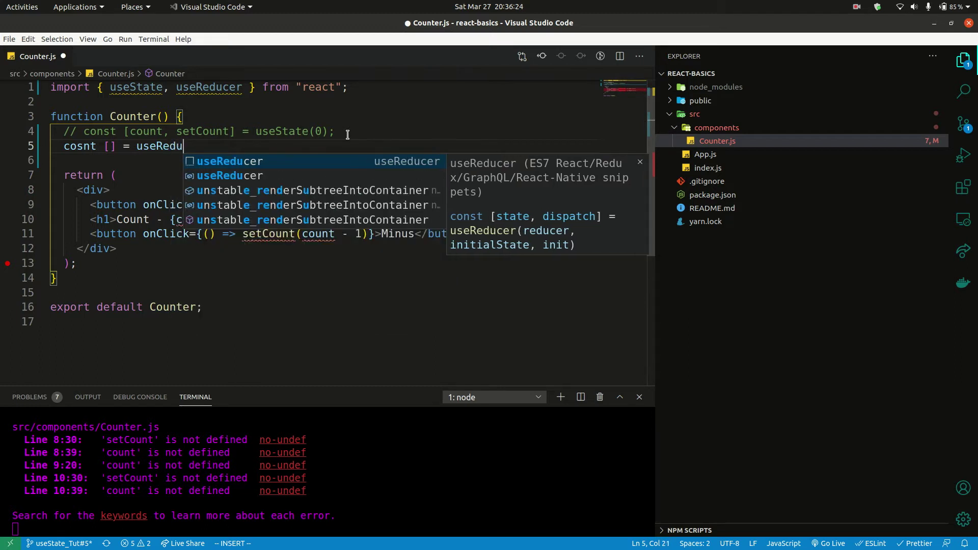
type("cer")
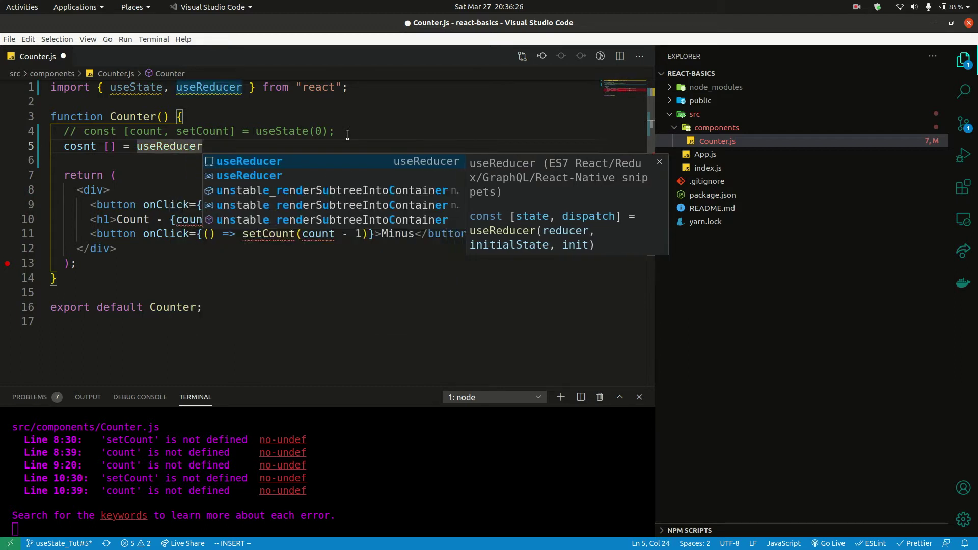
type("(")
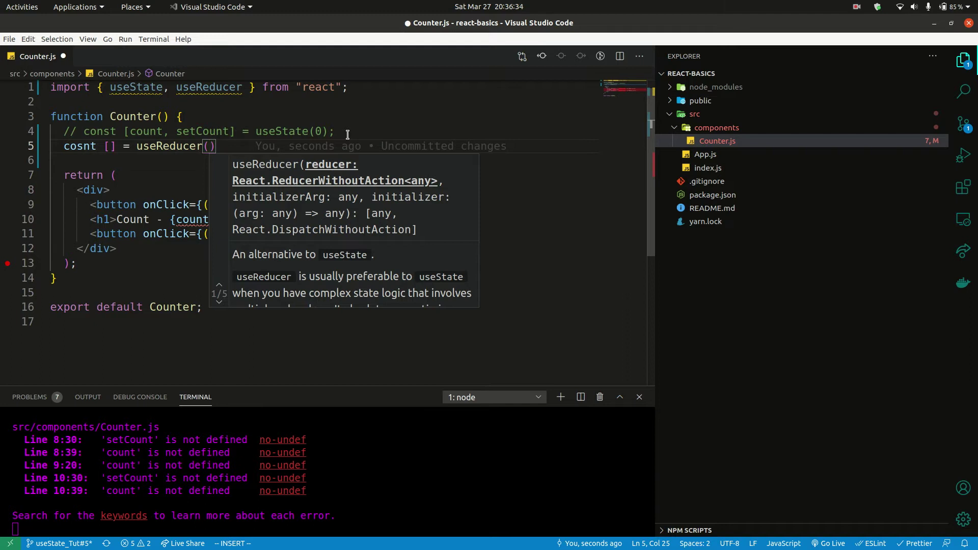
type("r")
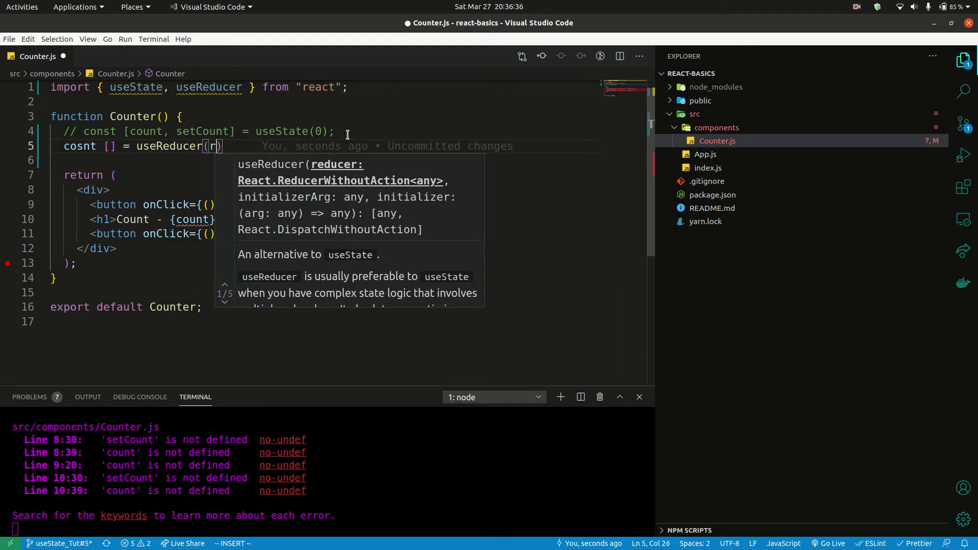
type("educer")
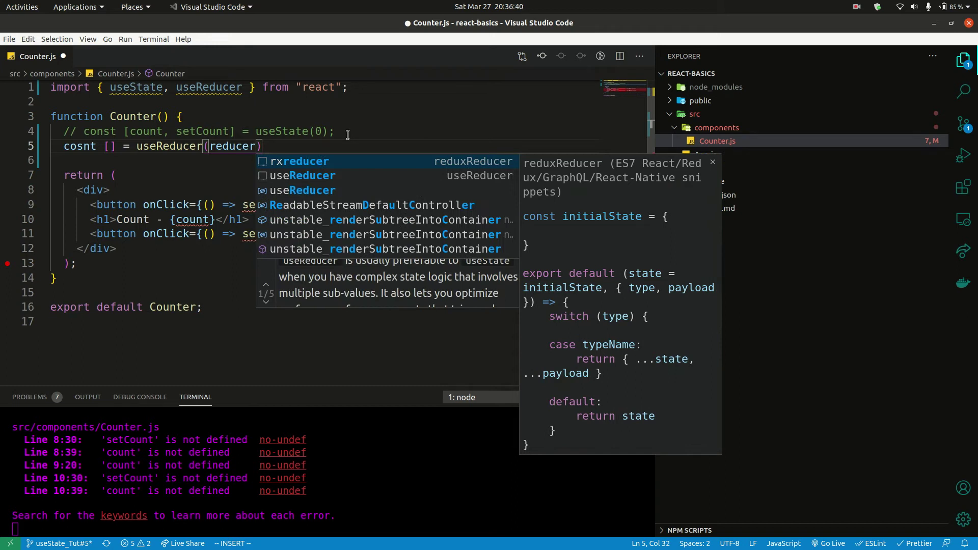
type(",")
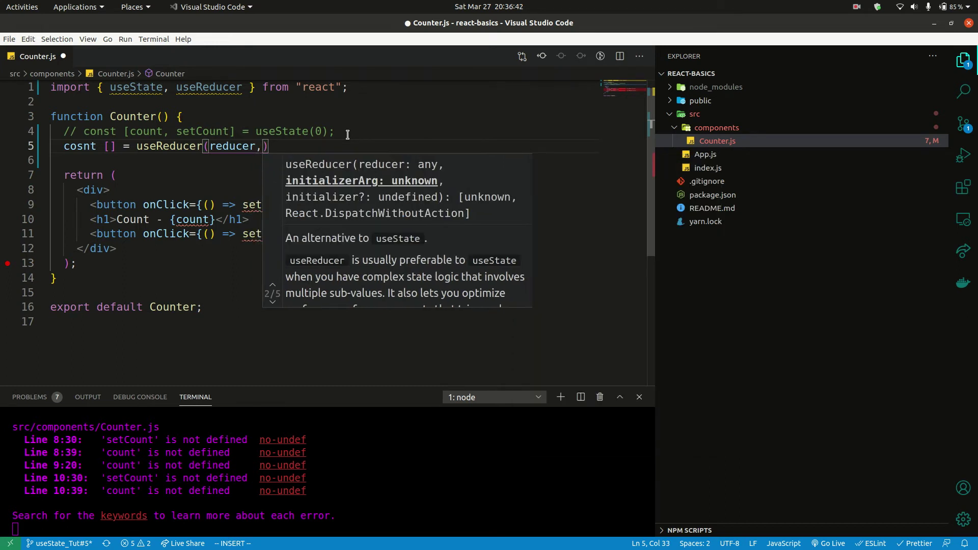
type(" 0")
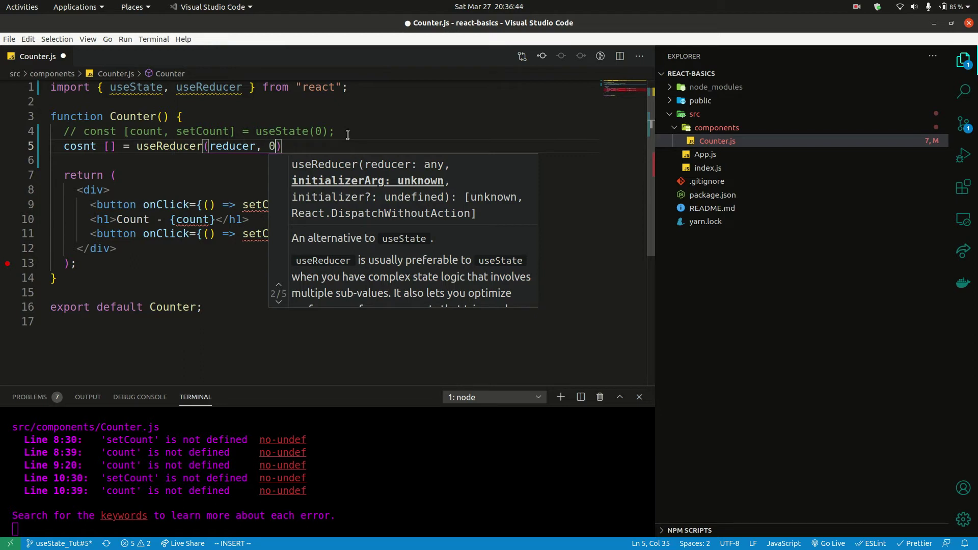
key("Up")
key("Up")
key("Down")
key("Home")
key("Home")
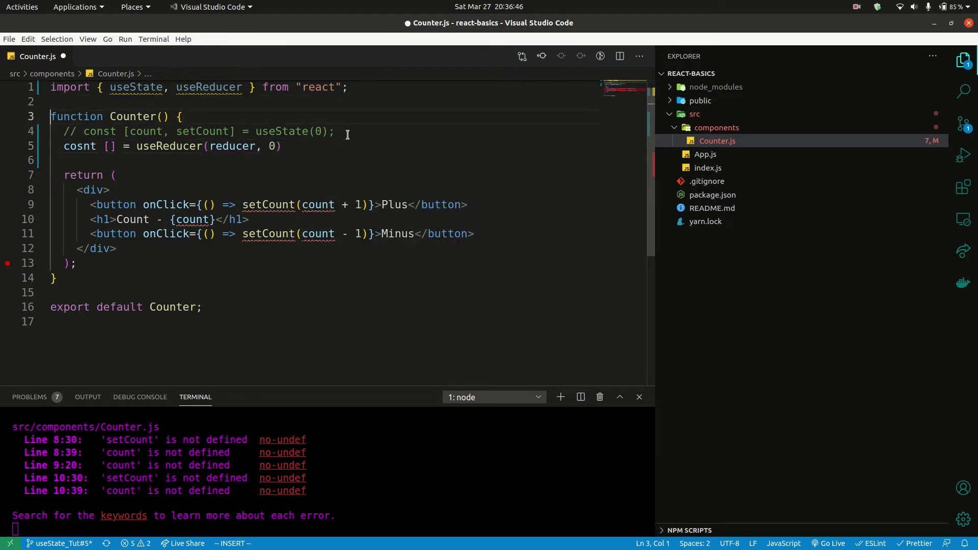
key("ctrl+Right")
key("ctrl+Right")
key("ctrl+Right")
key("Right")
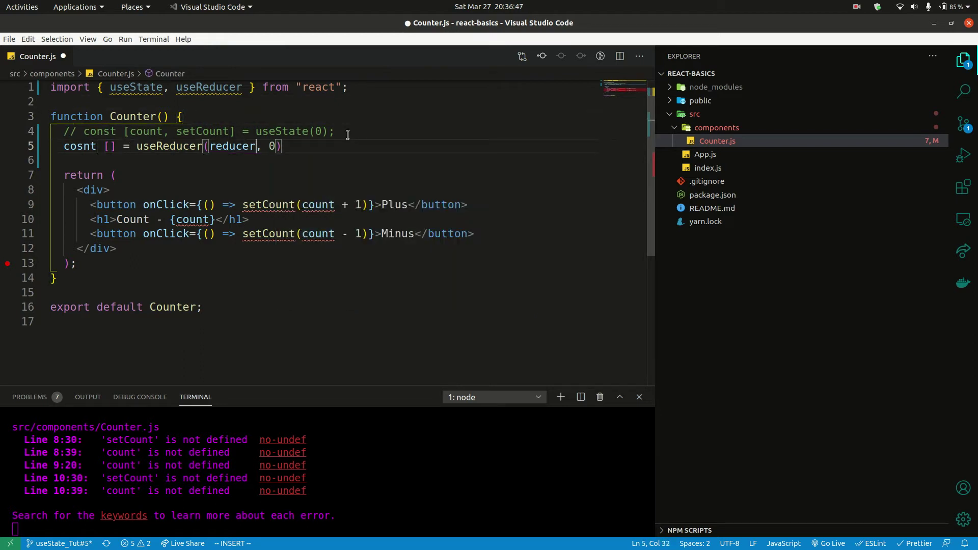
key("ctrl+shift+Right")
- Add an empty const reducer = (state, action) => {} function above Counter
key("Up")
key("Up")
key("Up")
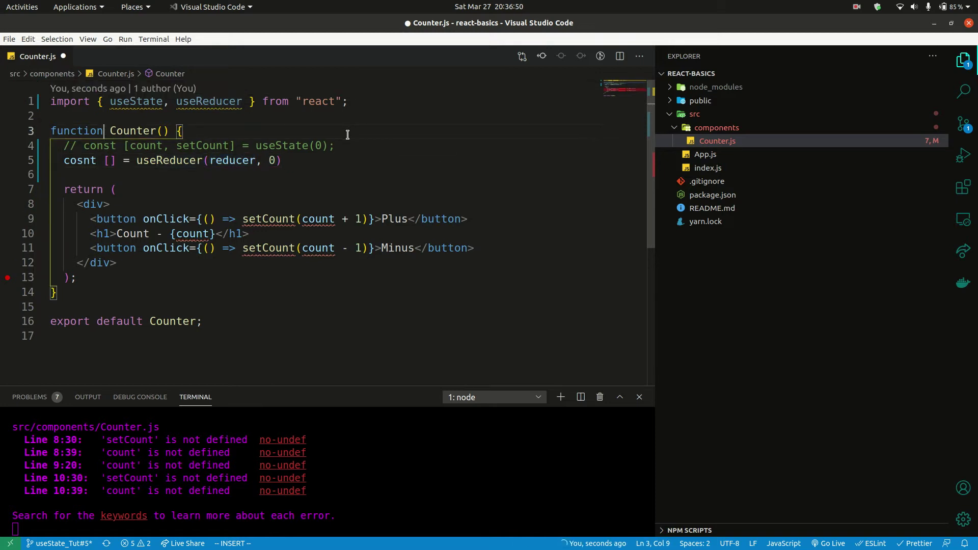
key("Return")
key("Return")
key("Return")
key("Up")
key("Up")
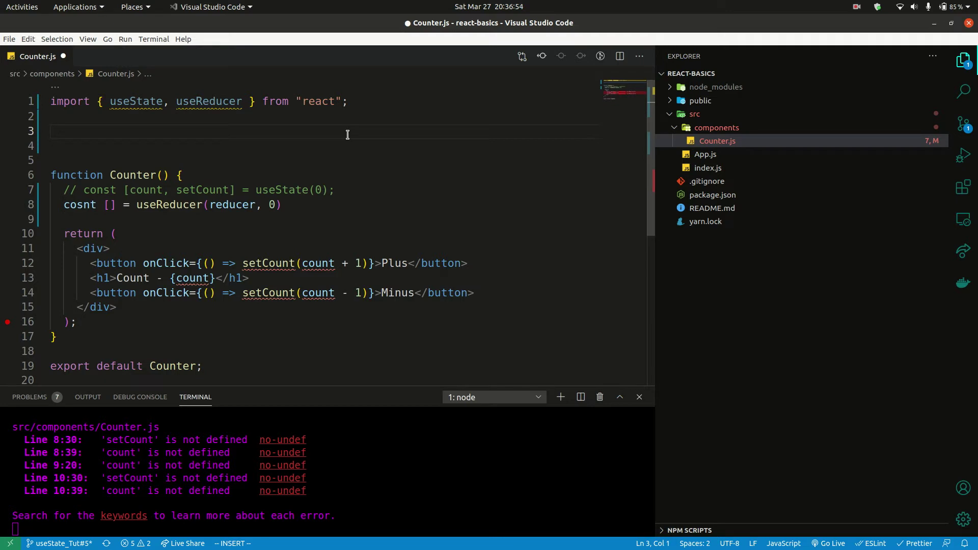
type("const reducer")
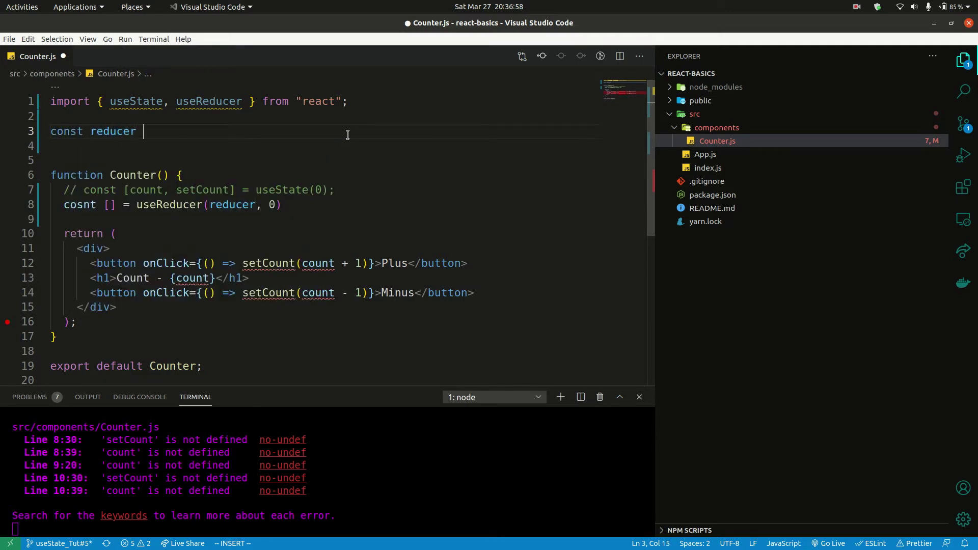
type(" = ()")
type("=> {")
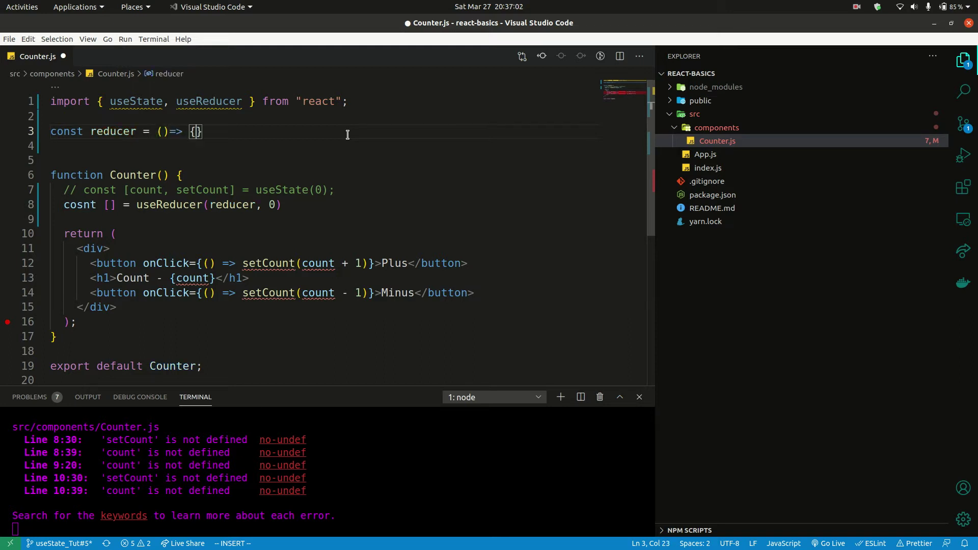
key("Return")
key("Up")
key("ctrl+Right")
key("ctrl+Right")
key("ctrl+Right")
key("Right")
key("Right")
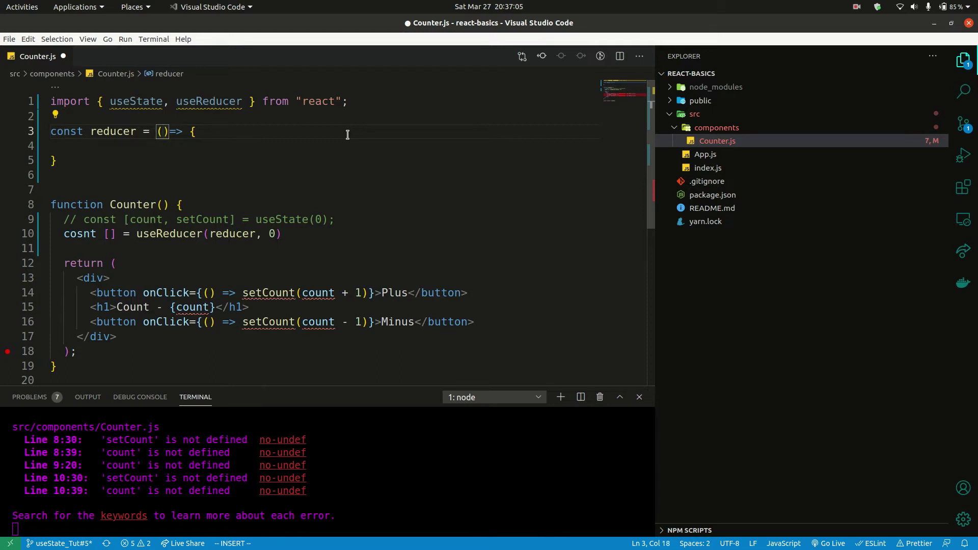
type("state, ")
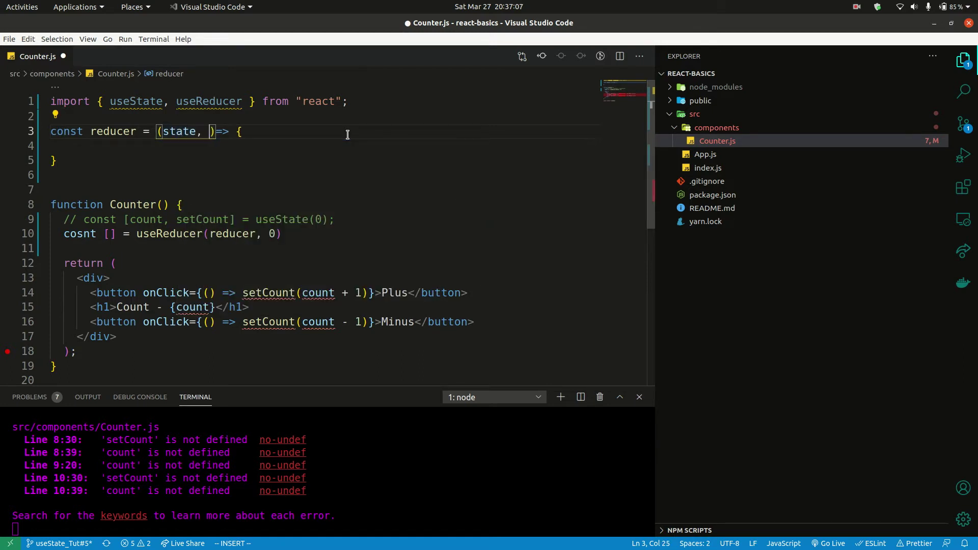
type("action")
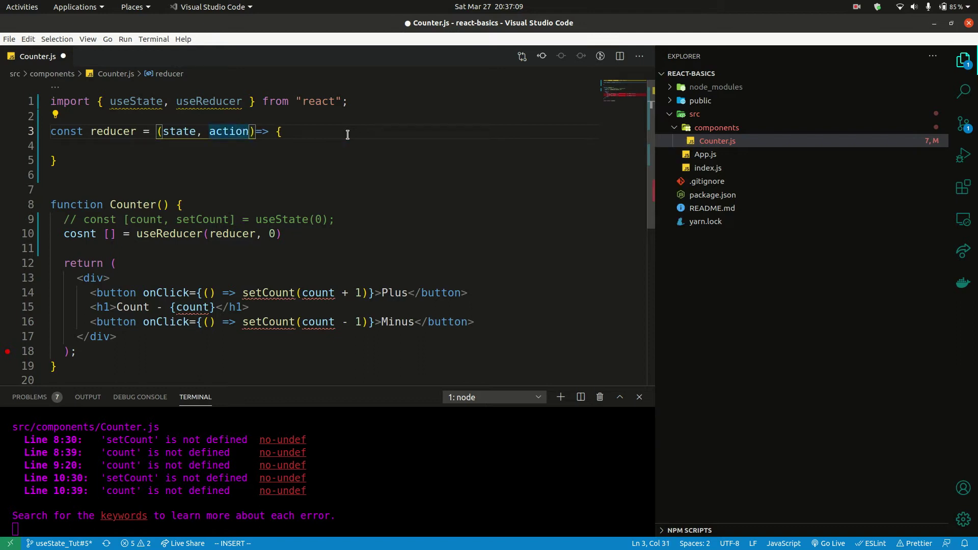
- Start filling the useReducer line's brackets with count, dispatch
key("Down")
key("Down")
key("Down")
key("Up")
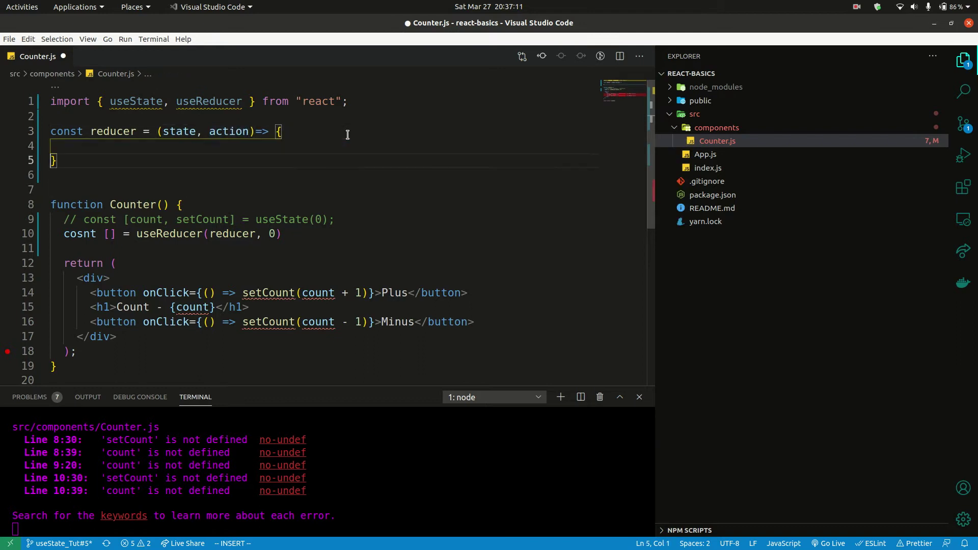
key("Down")
key("Down")
key("Down")
key("Down")
key("Down")
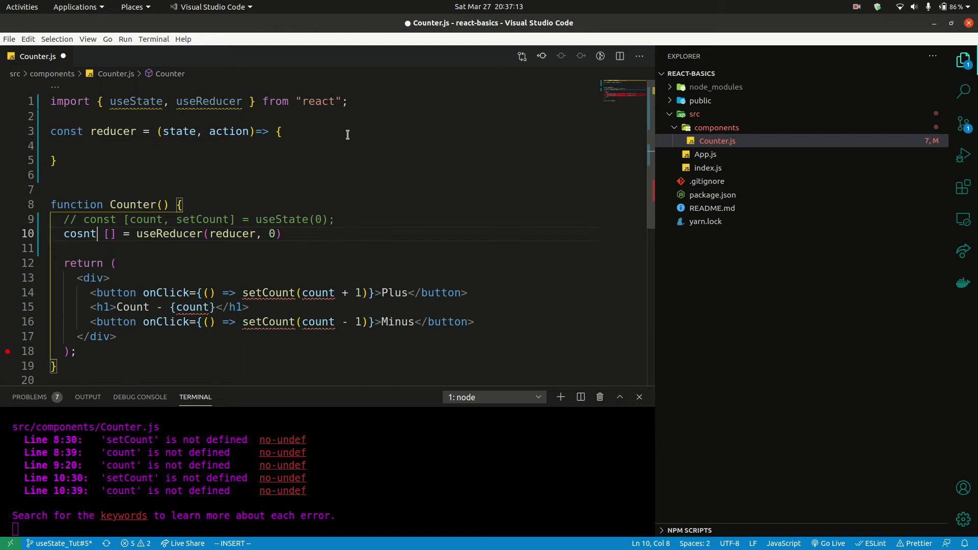
key("Right")
key("Right")
key("Right")
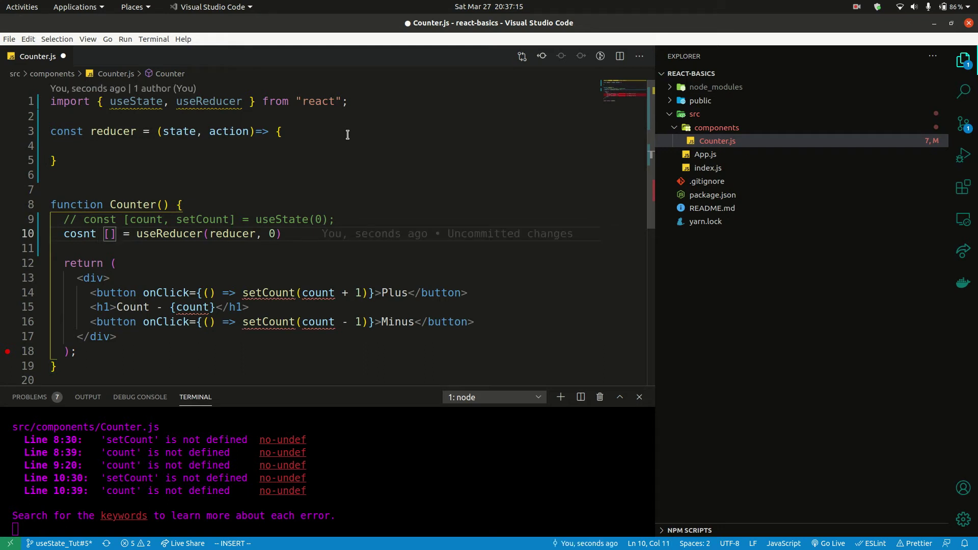
key("Left")
type("count")
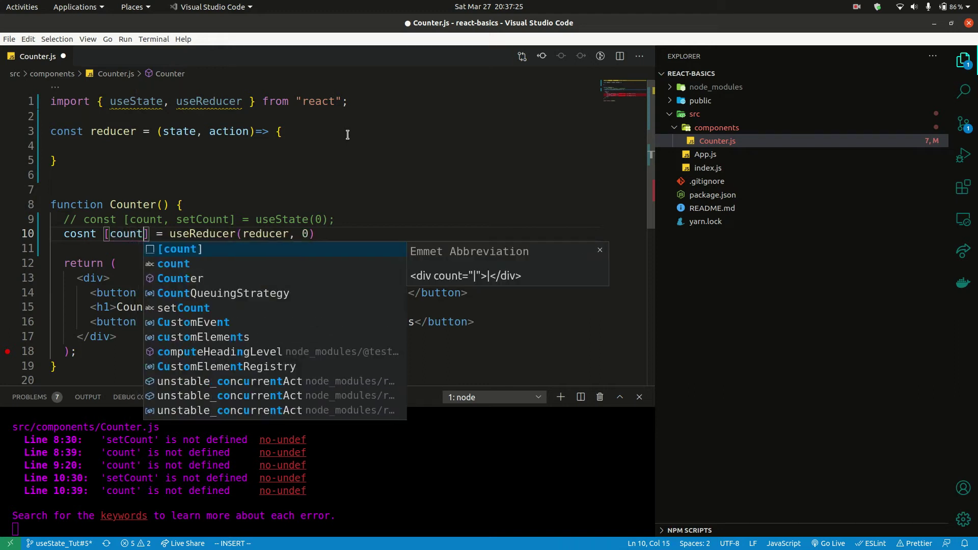
type(",")
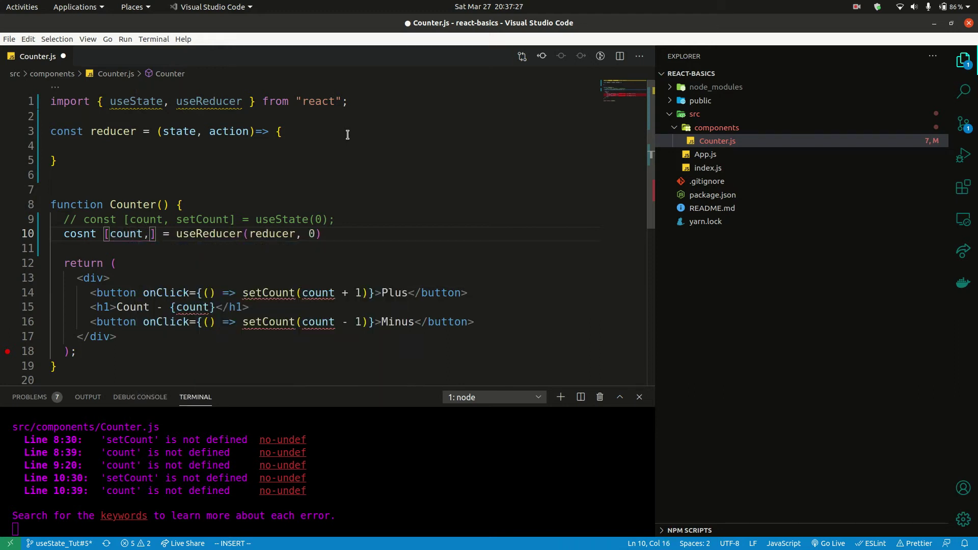
type("dis")
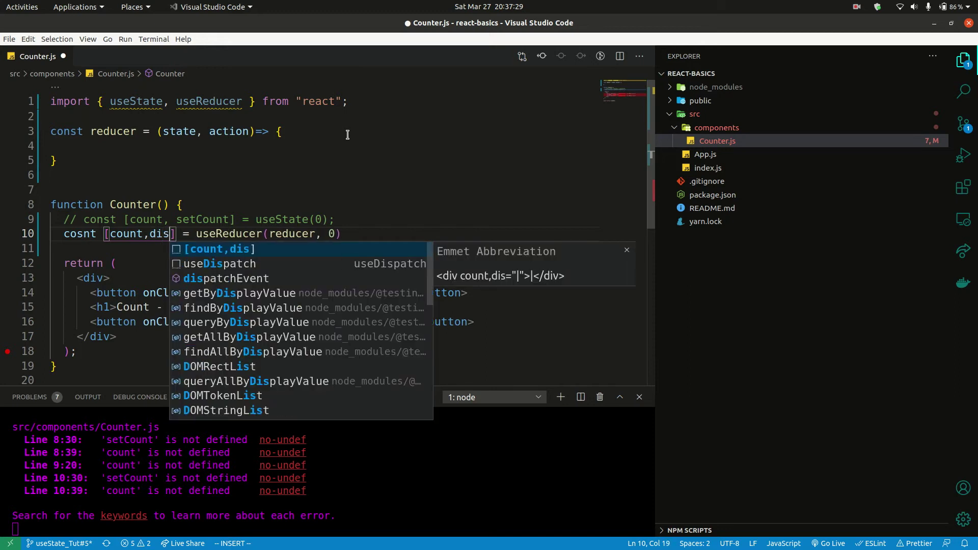
type("patch")
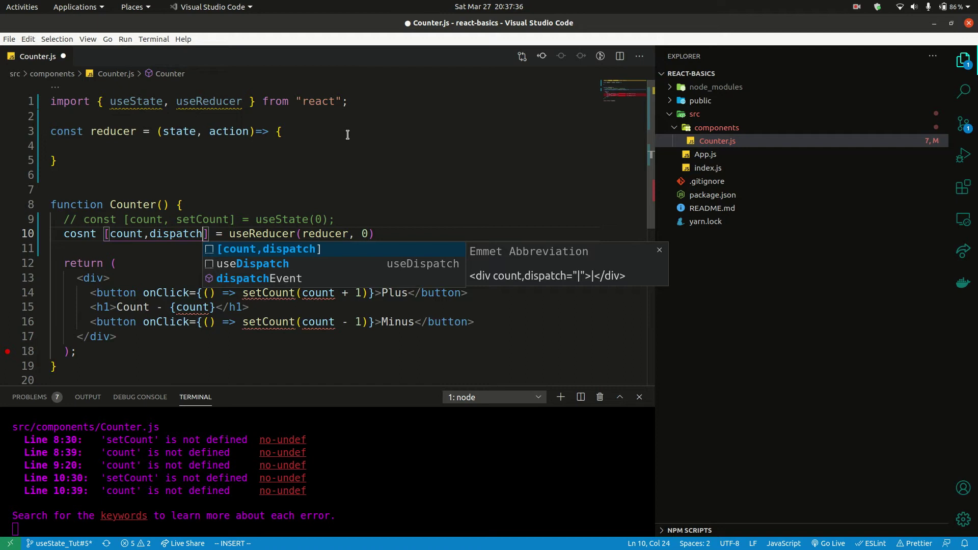
- Reformat the code and replace setCount with dispatch in the Plus and Minus handlers
key("ctrl+shift+i")
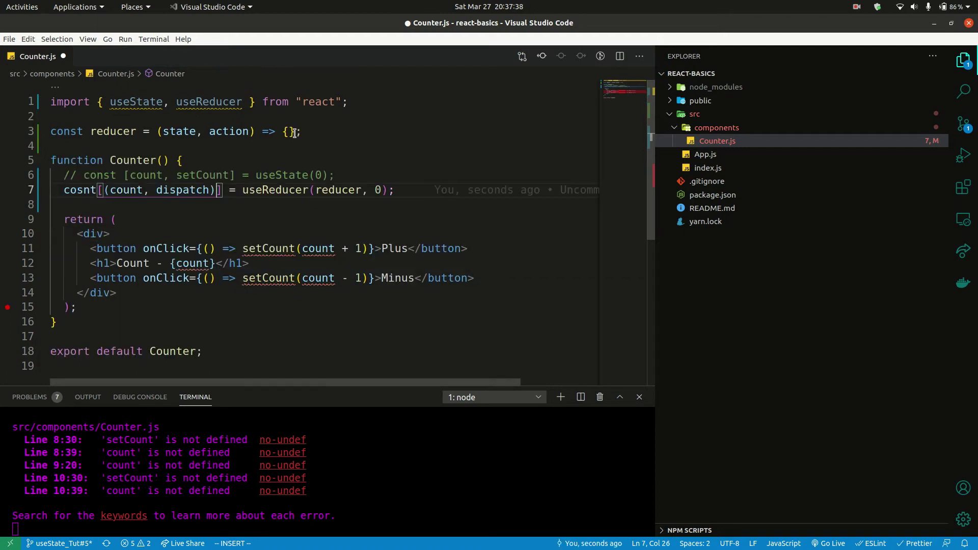
key("ctrl+shift+Left")
key("ctrl+shift+Left")
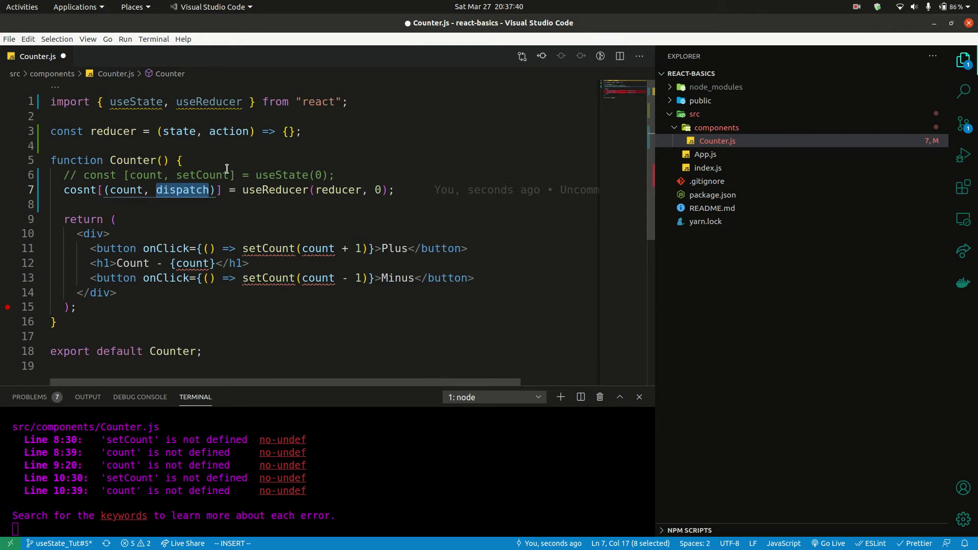
key("ctrl+c")
double_click(280, 248)
key("ctrl+v")
left_click(278, 277)
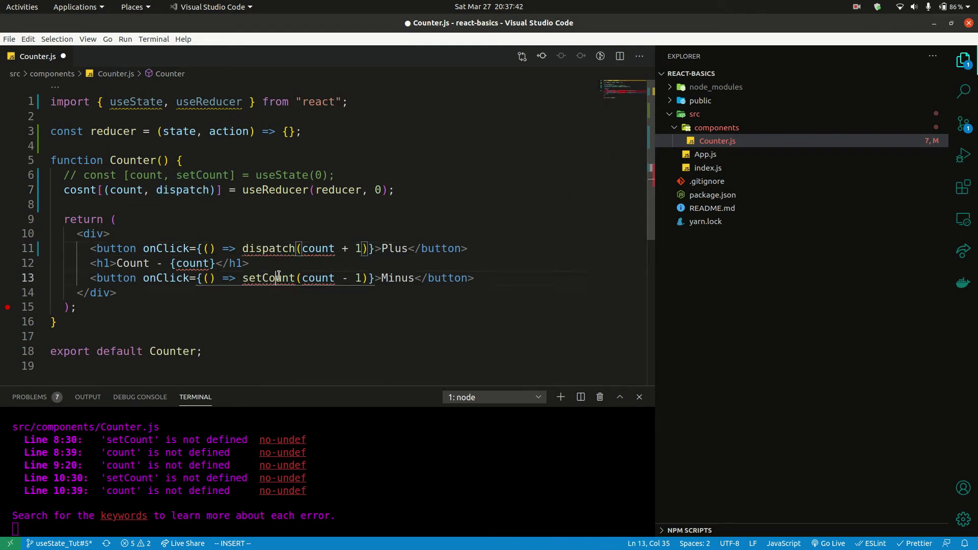
double_click(278, 277)
key("ctrl+v")
key("ctrl+s")
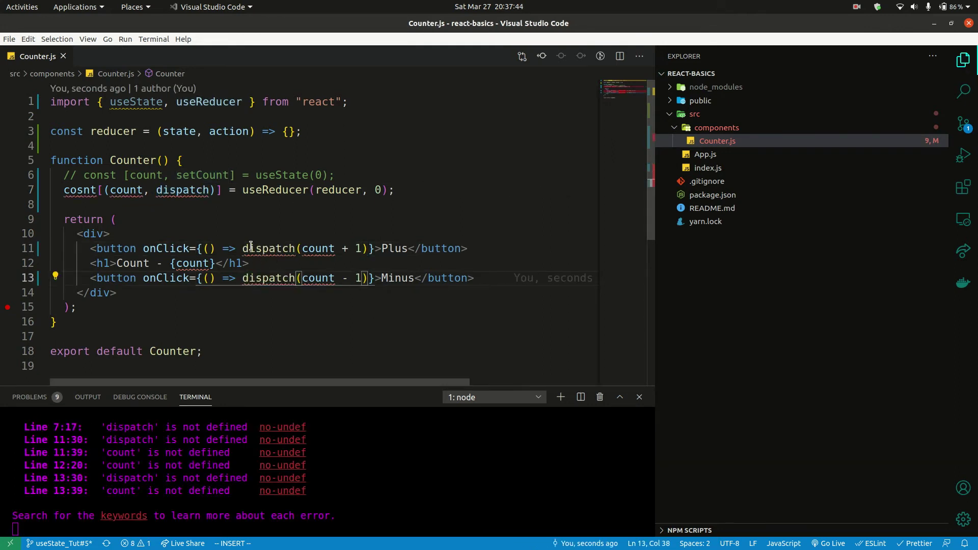
- Fix the cosnt typo and remove the stray parentheses around count, dispatch
left_click(261, 237)
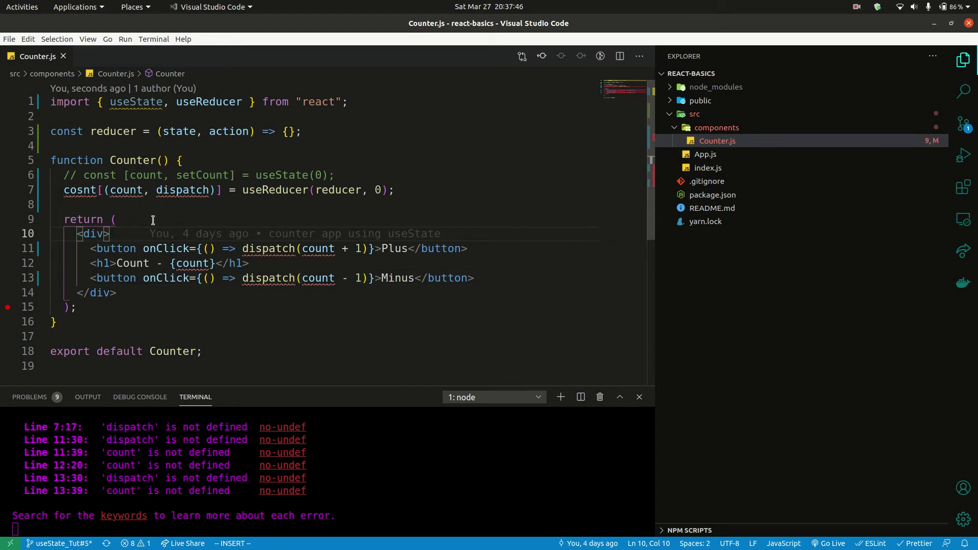
left_click(97, 191)
key("BackSpace")
key("BackSpace")
key("BackSpace")
type("nst")
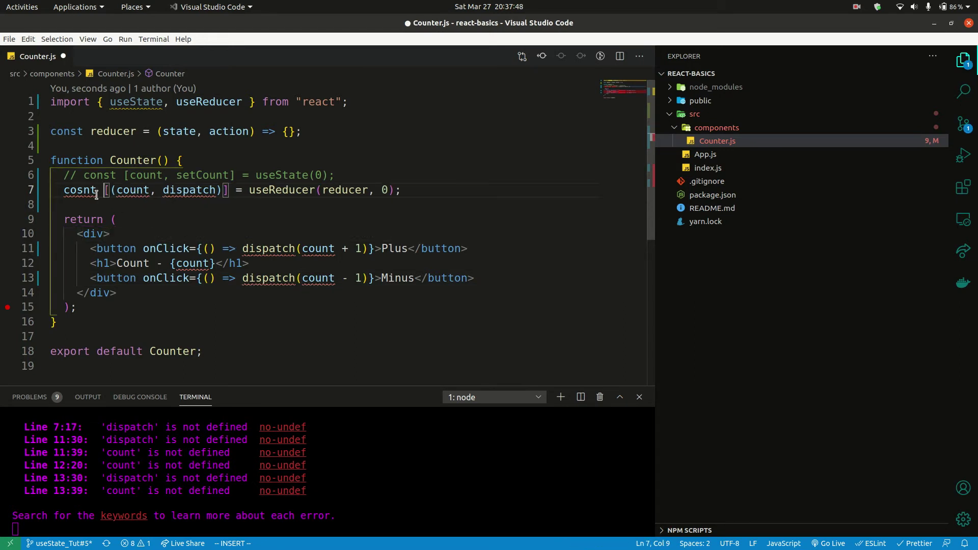
key("ctrl+s")
left_click(79, 187)
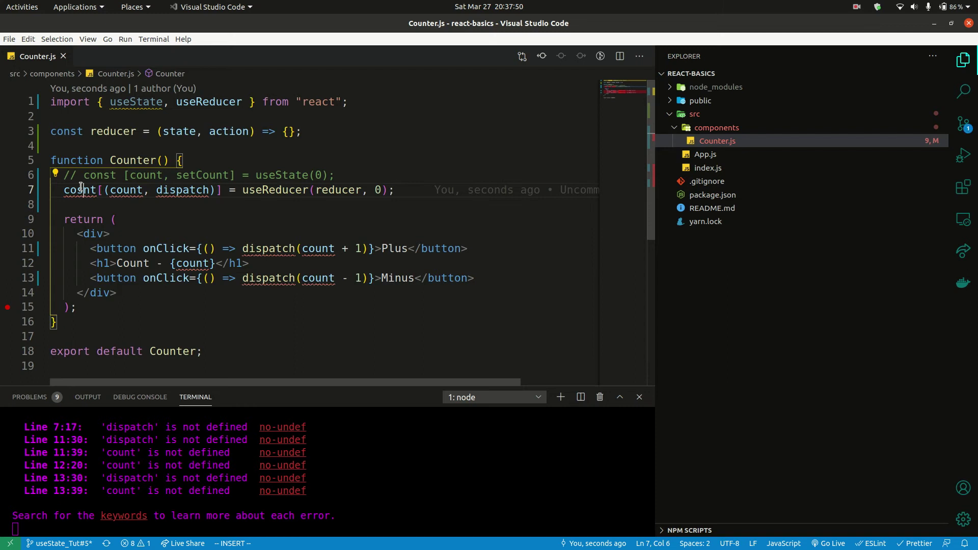
key("BackSpace")
type("s")
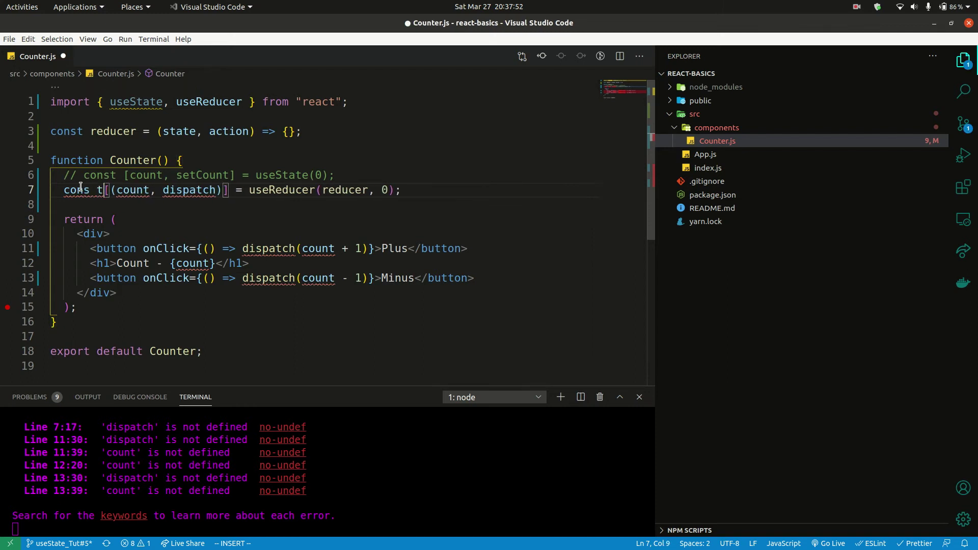
key("Right")
key("ctrl+s")
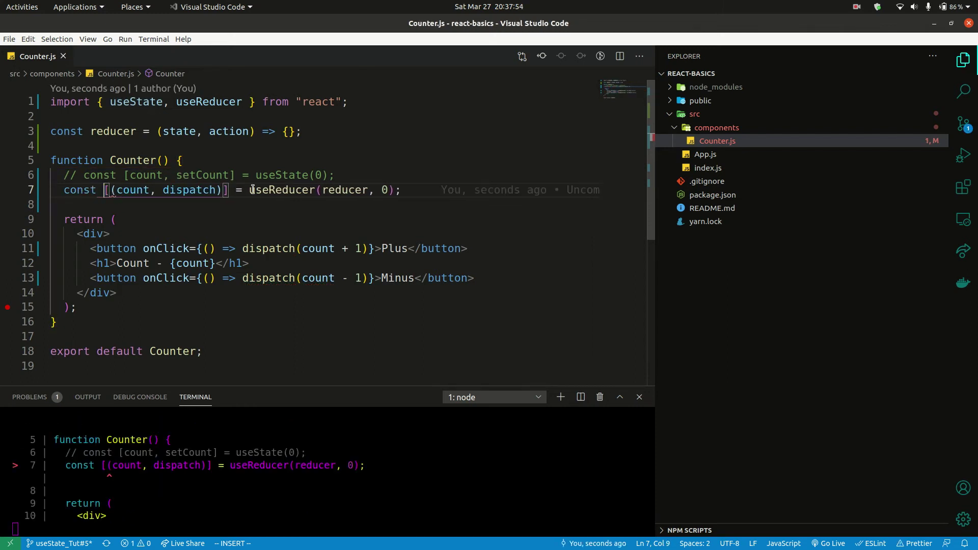
left_click(223, 190)
key("BackSpace")
key("BackSpace")
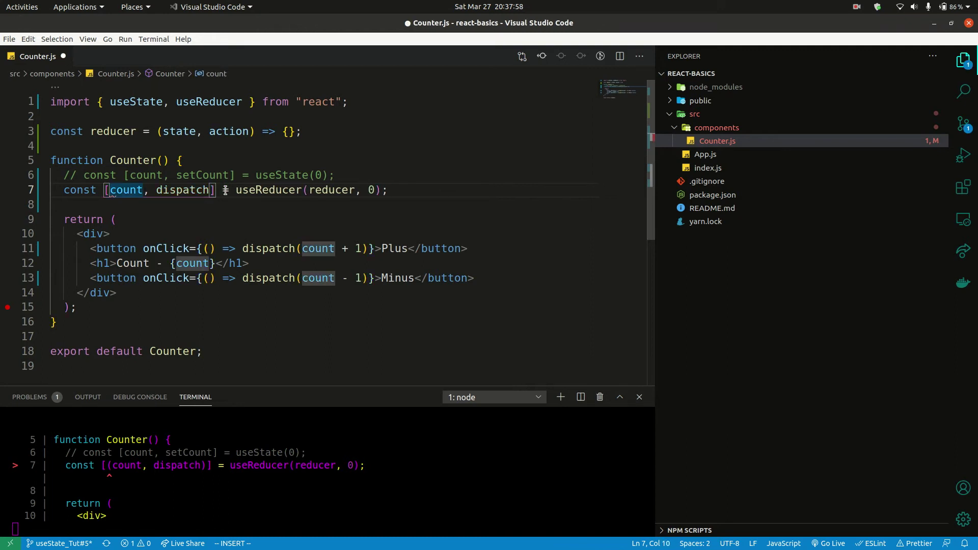
key("ctrl+s")
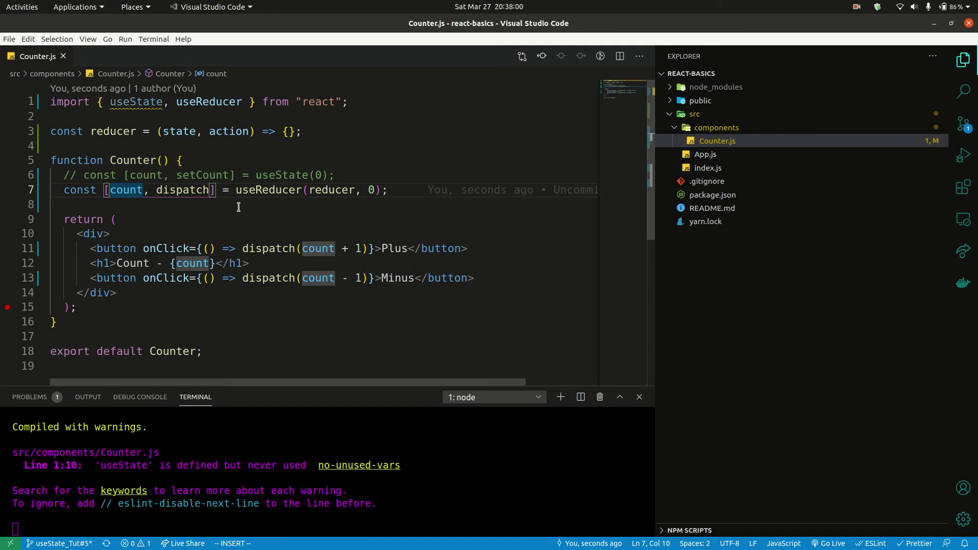
- Review the useReducer line and open the empty reducer body onto new lines
left_click(239, 207)
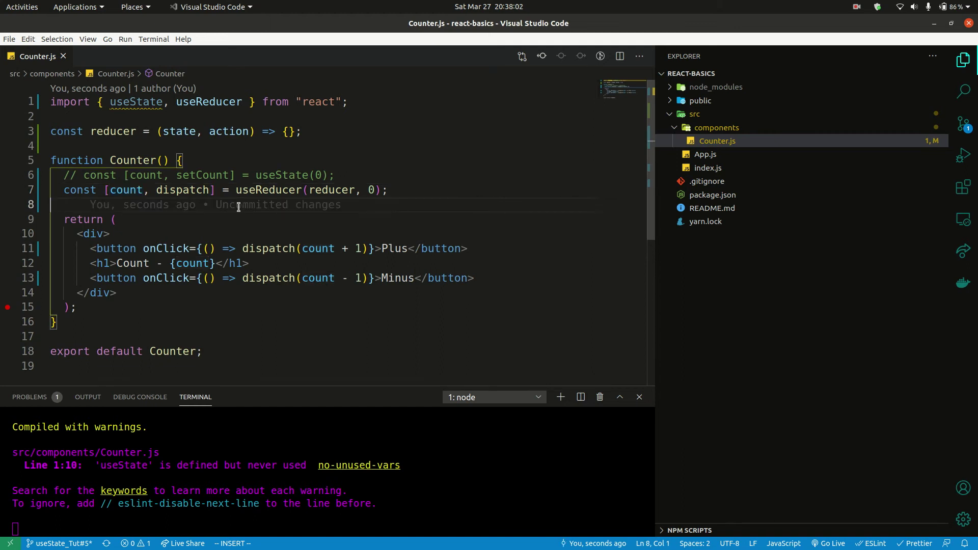
left_click(132, 189)
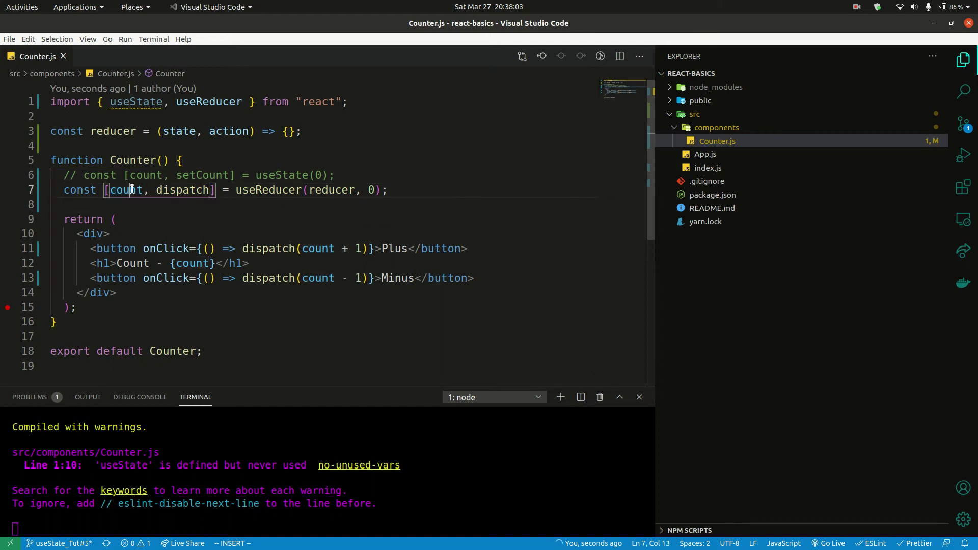
double_click(175, 191)
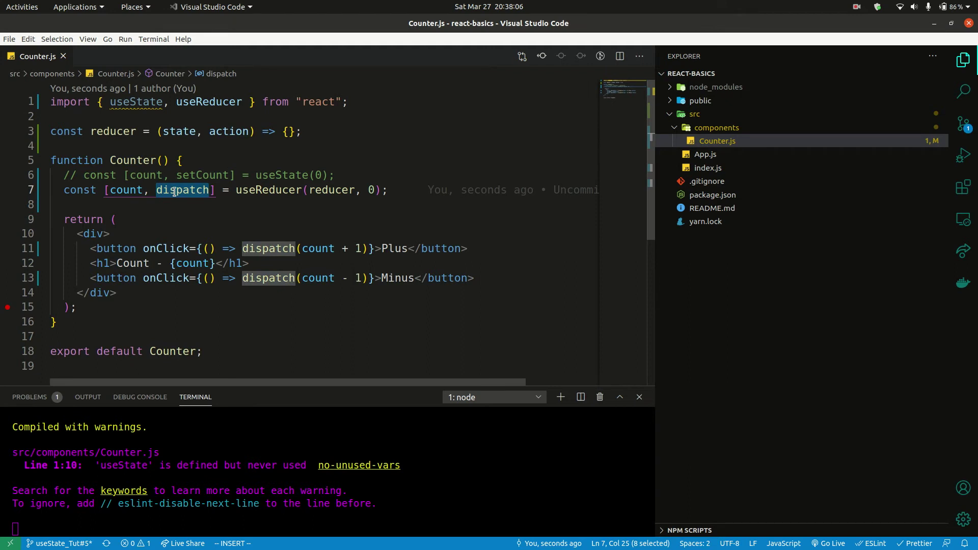
double_click(262, 191)
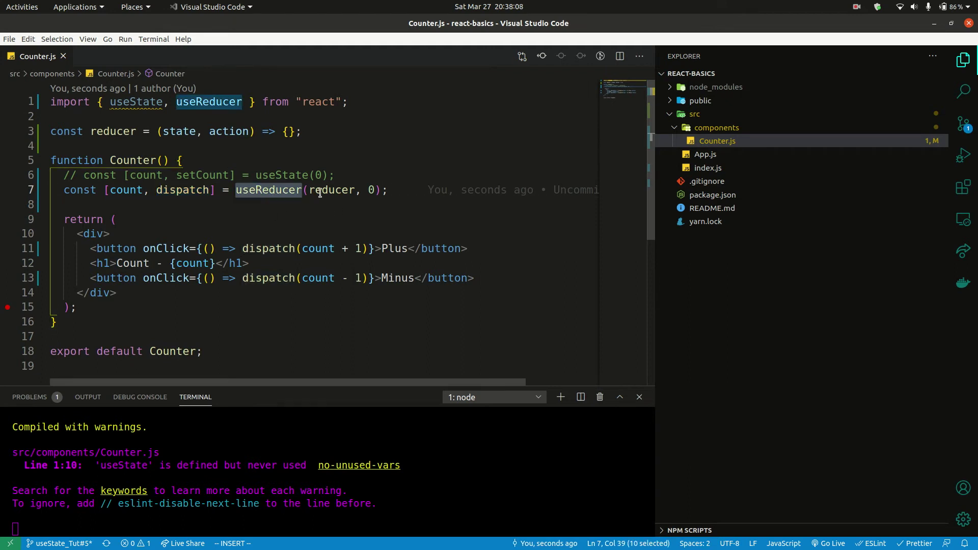
double_click(319, 191)
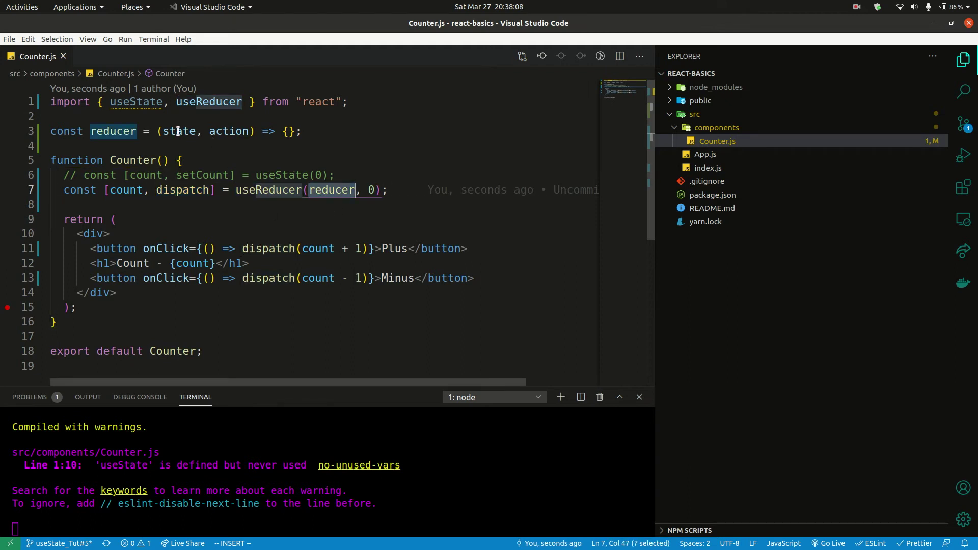
left_click(288, 131)
key("Return")
key("Return")
key("Up")
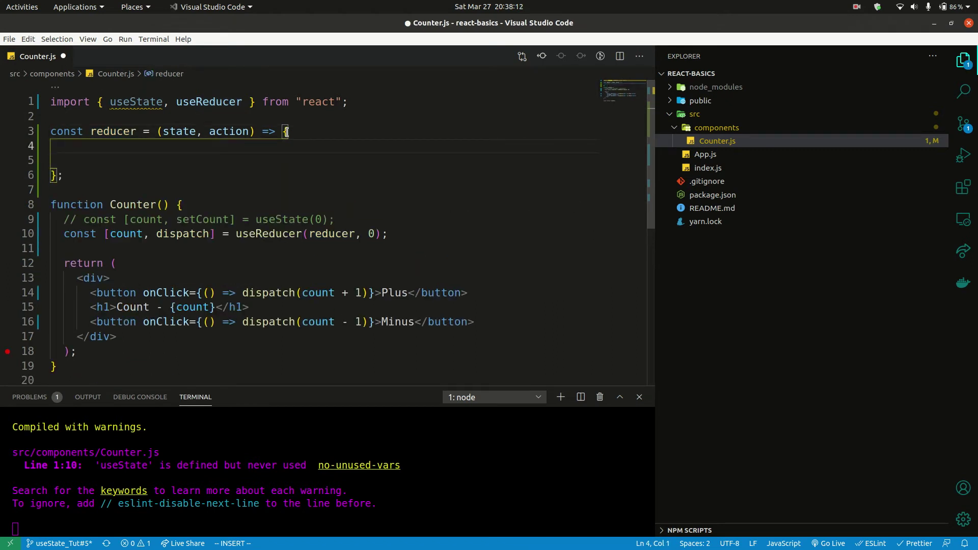
- Make the reducer body return action; and save Counter.js
left_click(265, 293)
left_click(327, 294)
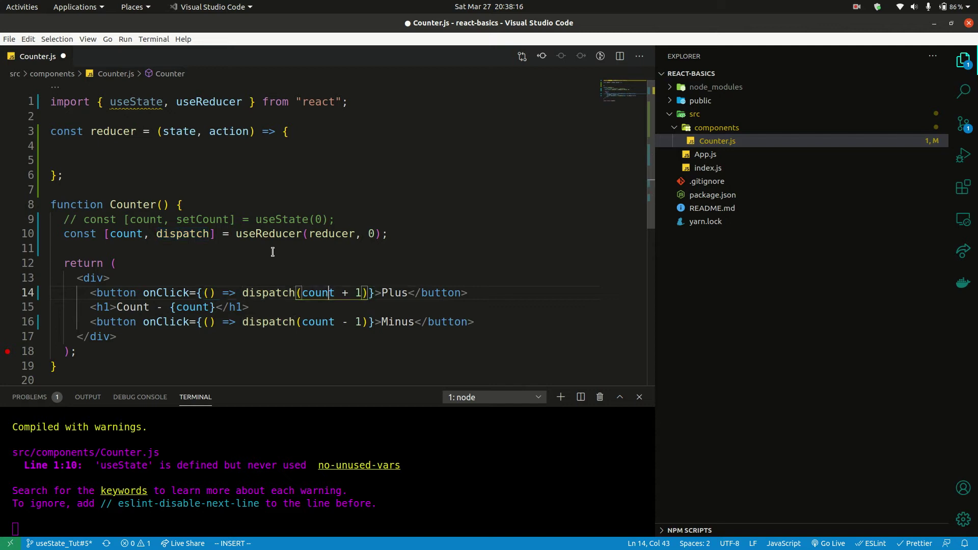
left_click(231, 133)
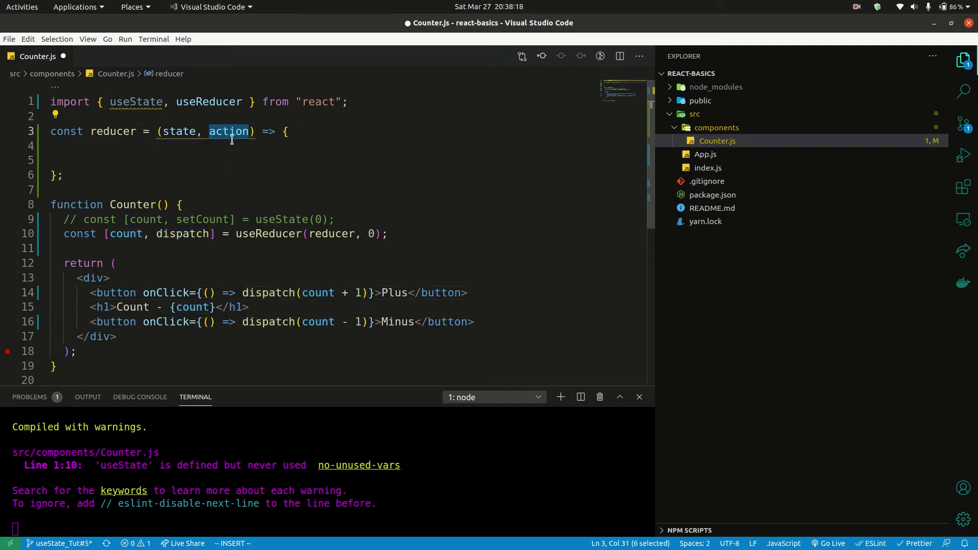
left_click(223, 151)
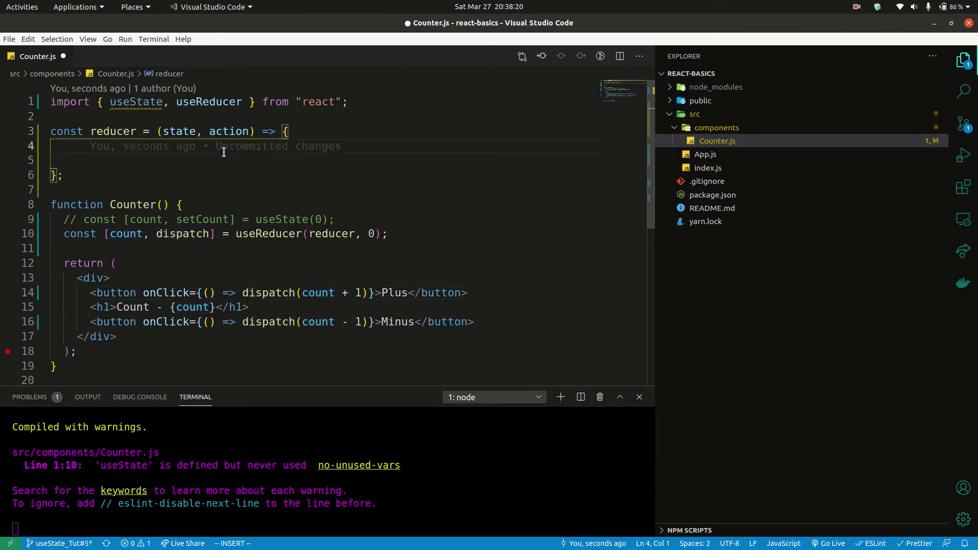
key("Tab")
type("return ")
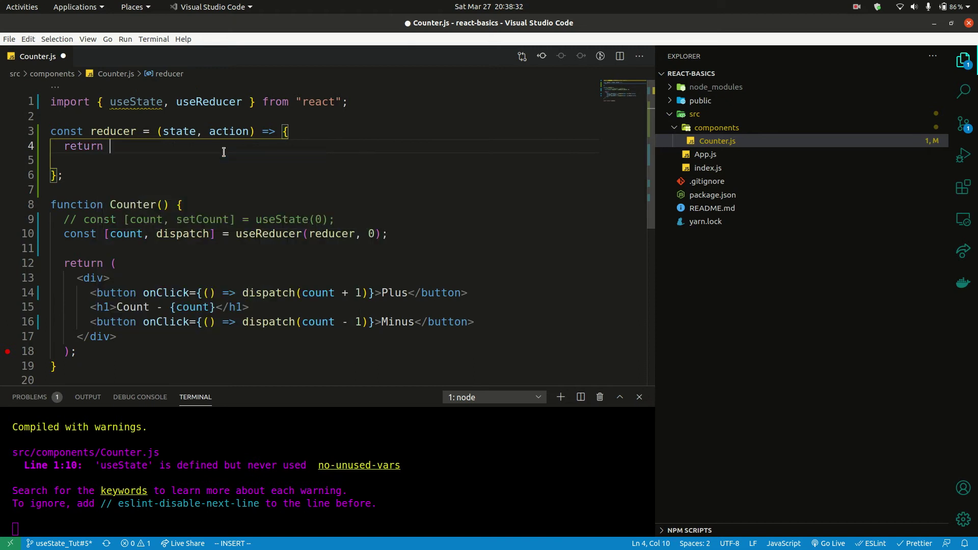
type("s")
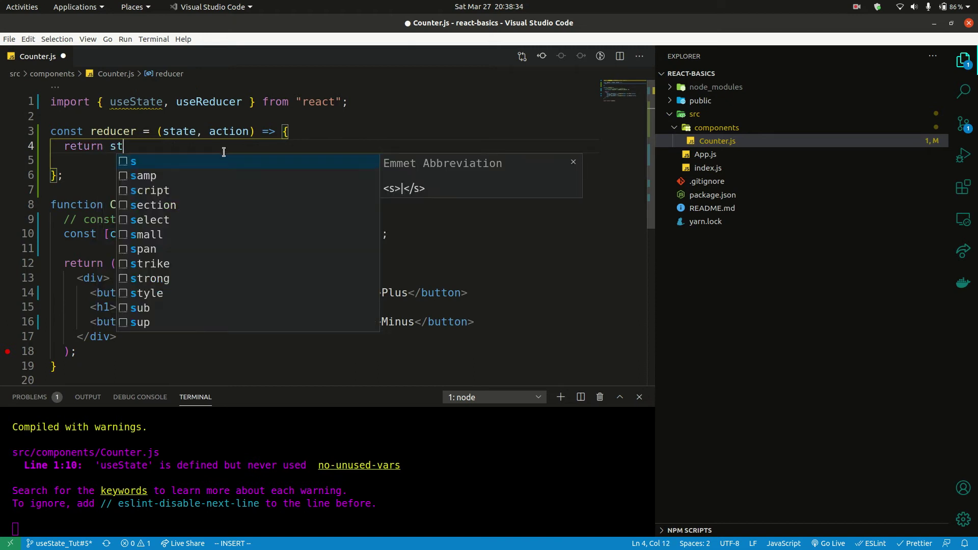
type("t")
key("BackSpace")
key("BackSpace")
type("ac")
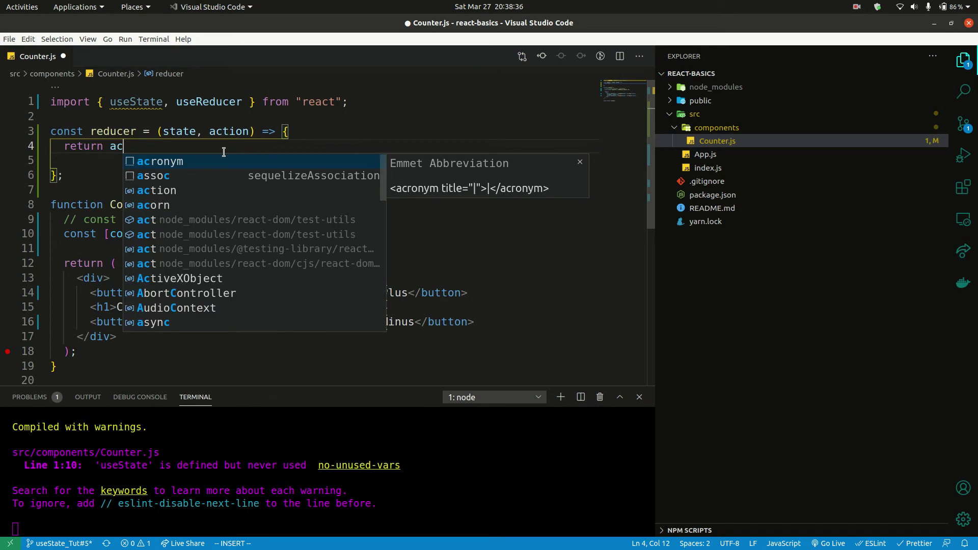
type("tion;")
key("ctrl+s")
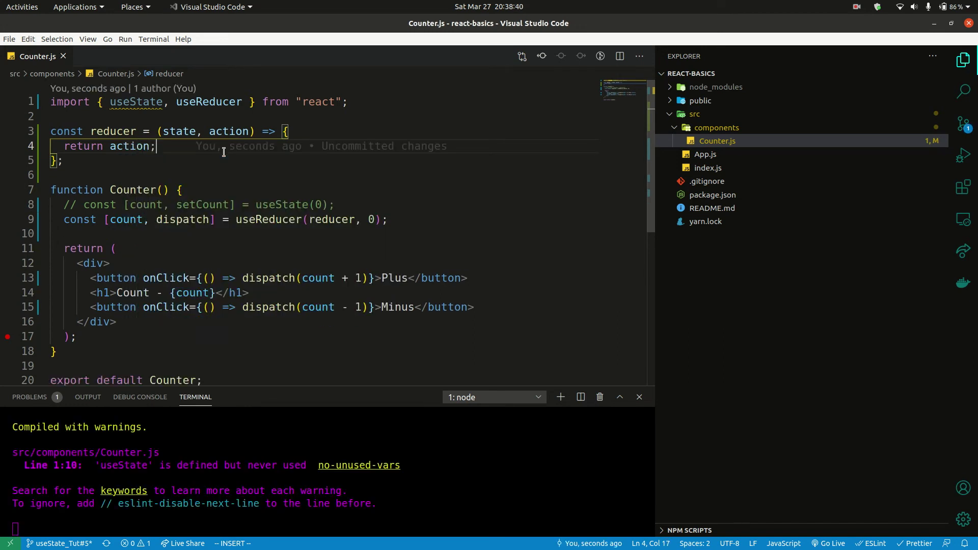
double_click(314, 282)
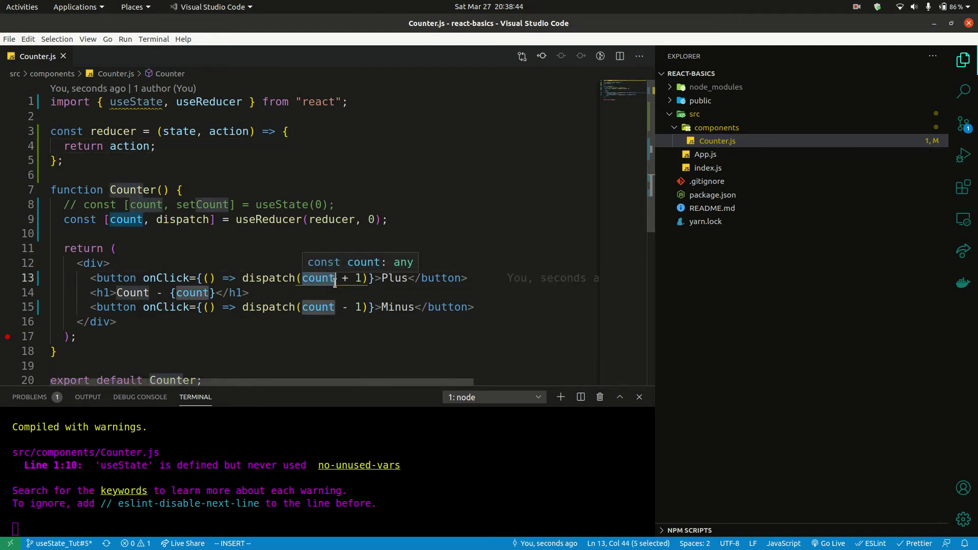
double_click(188, 130)
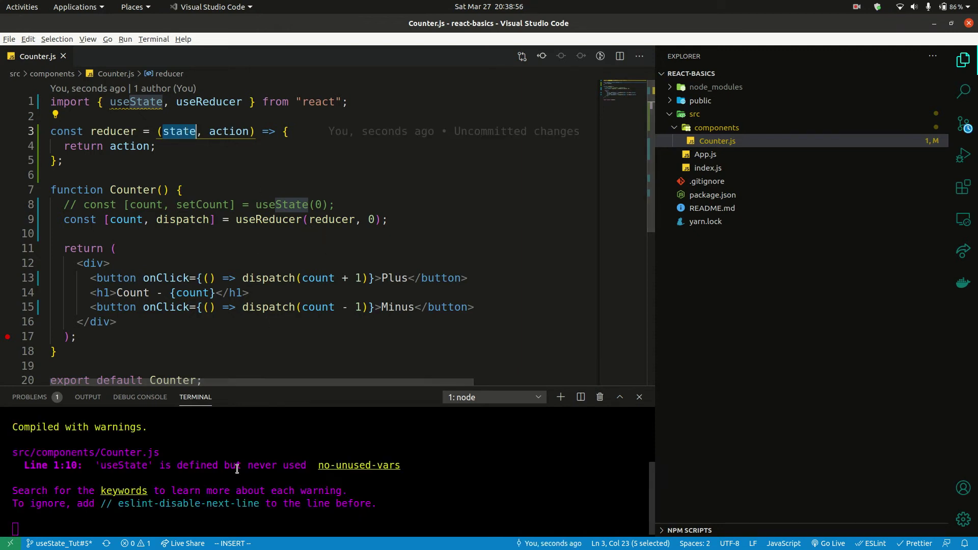
- Test Plus and Minus in Chrome, seeing Count - 1, then return to the editor
key("alt+Tab")
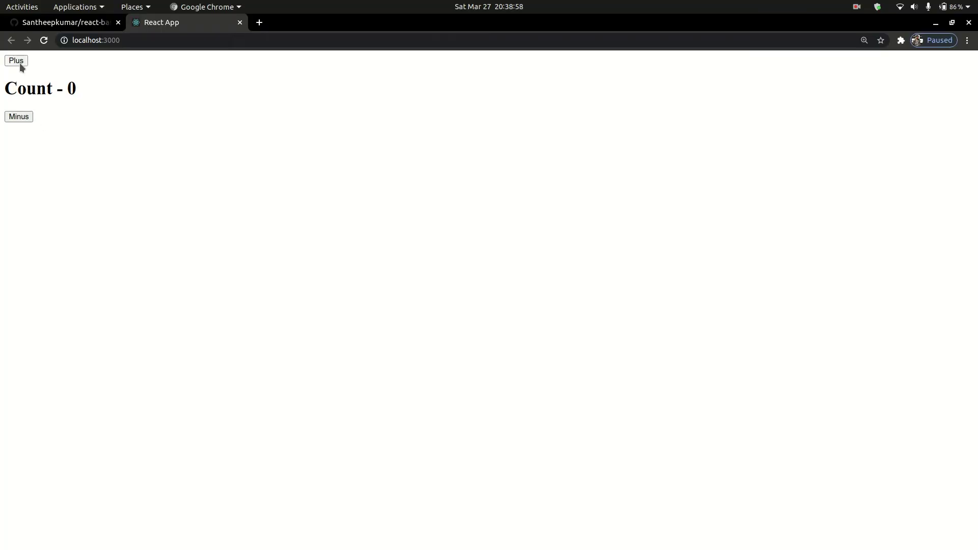
triple_click(18, 61)
double_click(19, 62)
left_click_drag(17, 86, 24, 119)
left_click(22, 118)
double_click(22, 118)
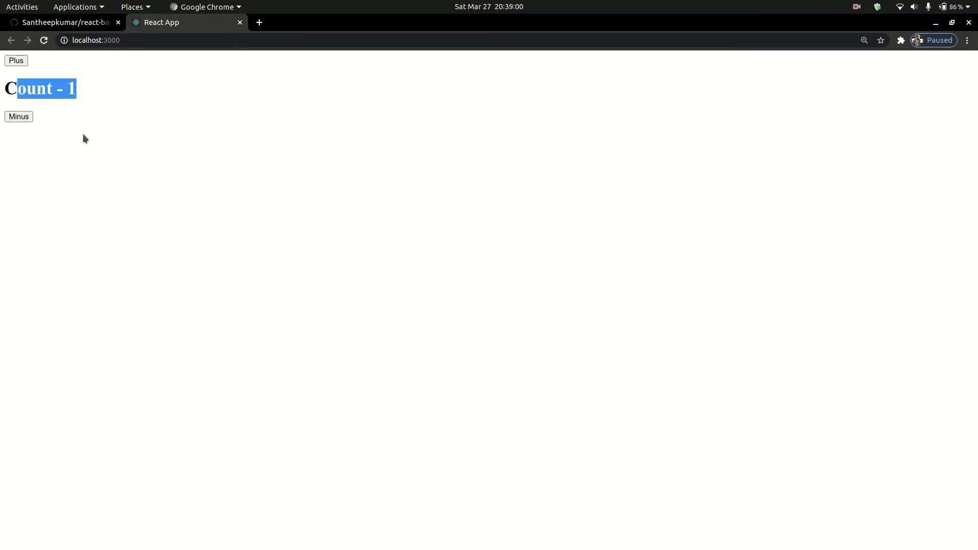
key("alt+Tab")
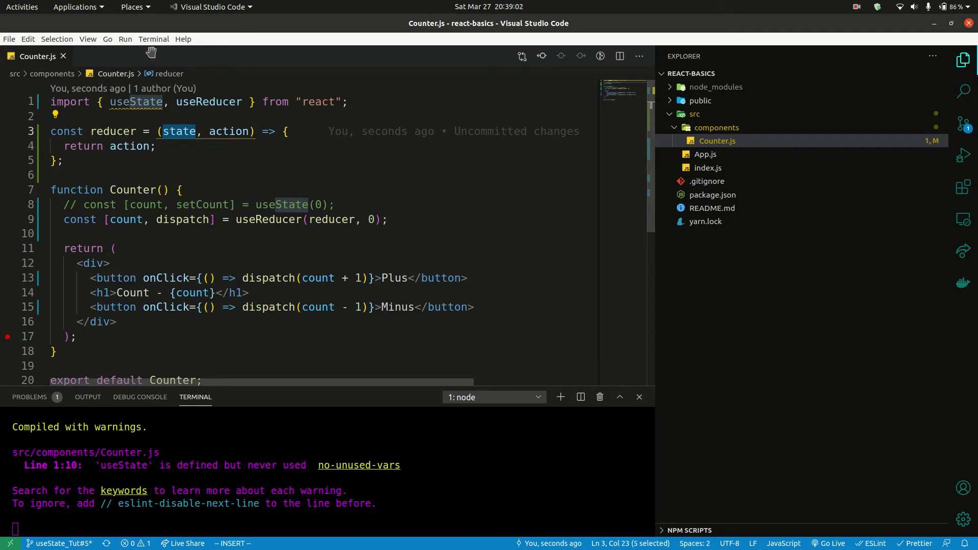
- Review how dispatch, action and count connect between the reducer and Plus handler
left_click(191, 175)
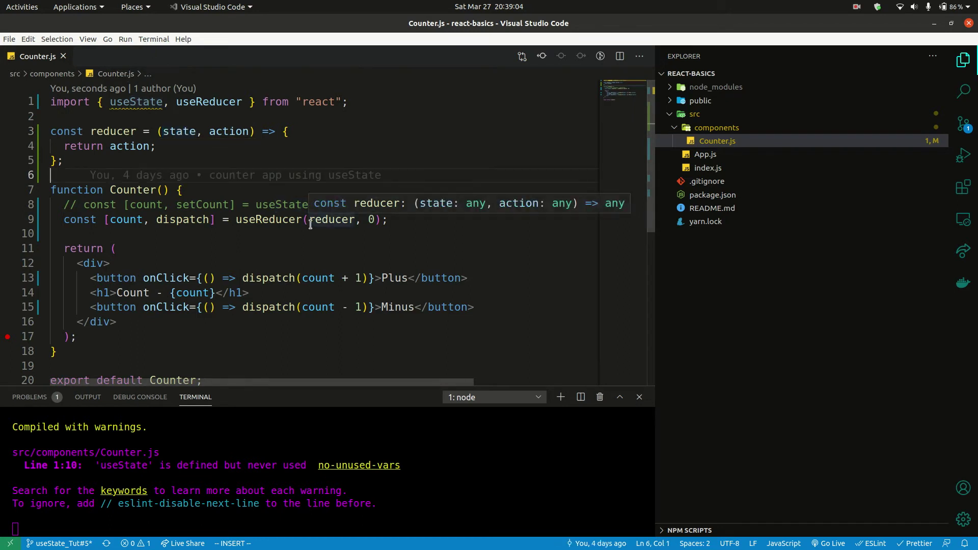
left_click(330, 219)
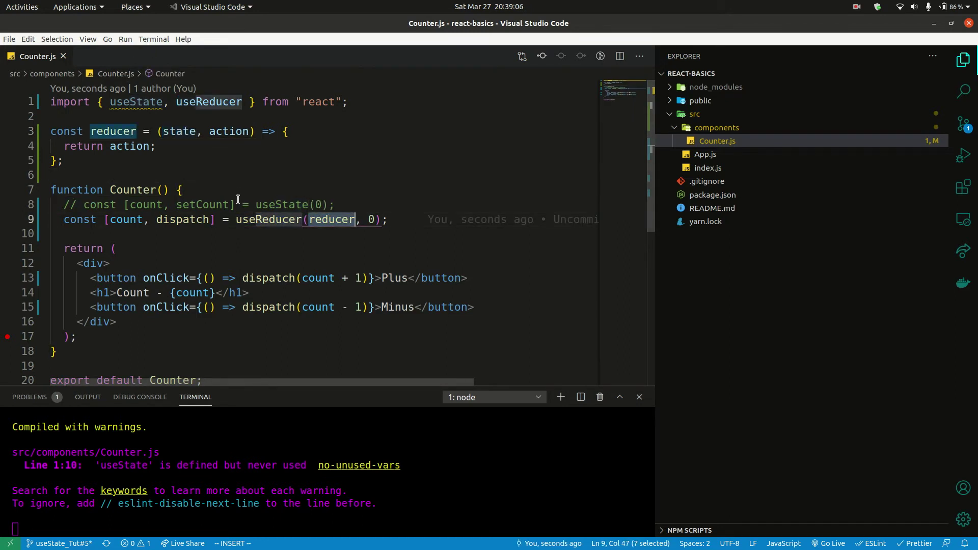
double_click(260, 277)
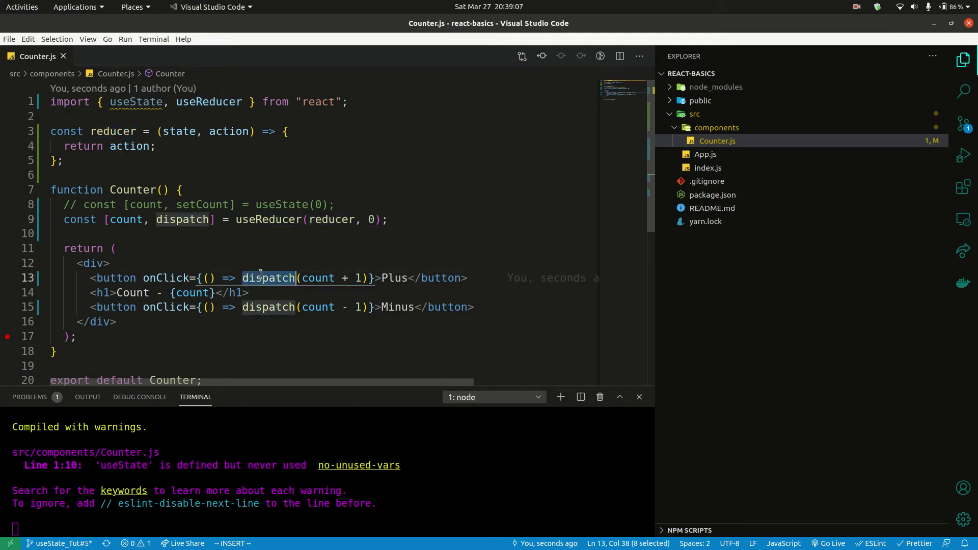
double_click(224, 136)
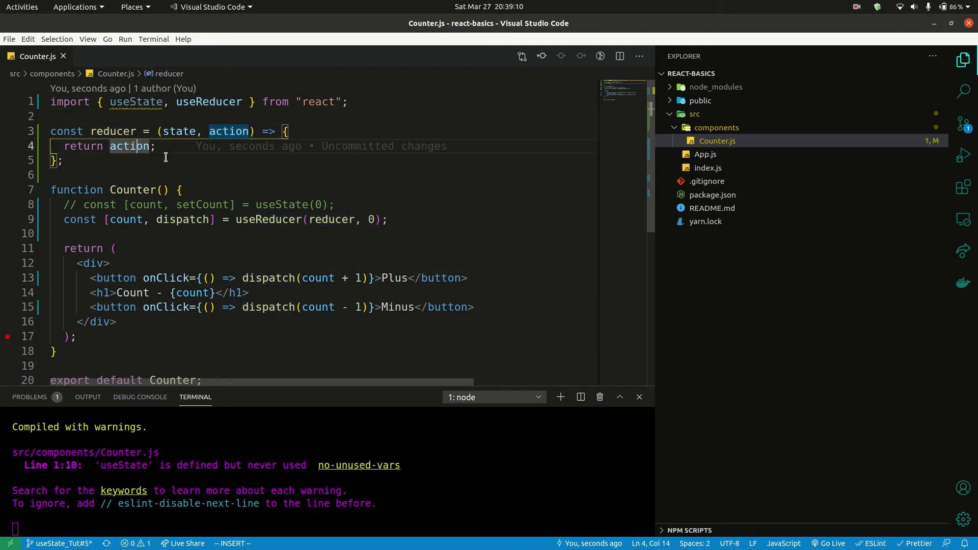
double_click(272, 280)
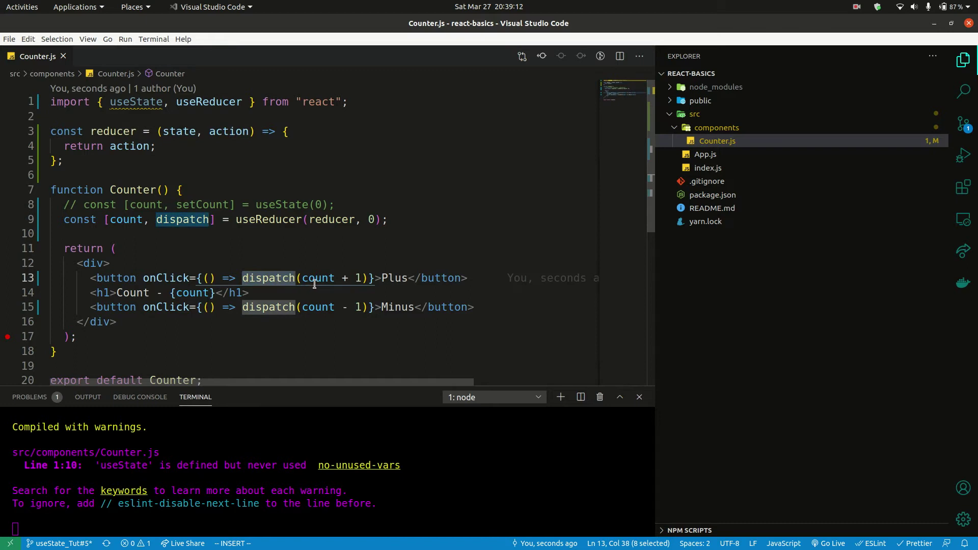
double_click(317, 280)
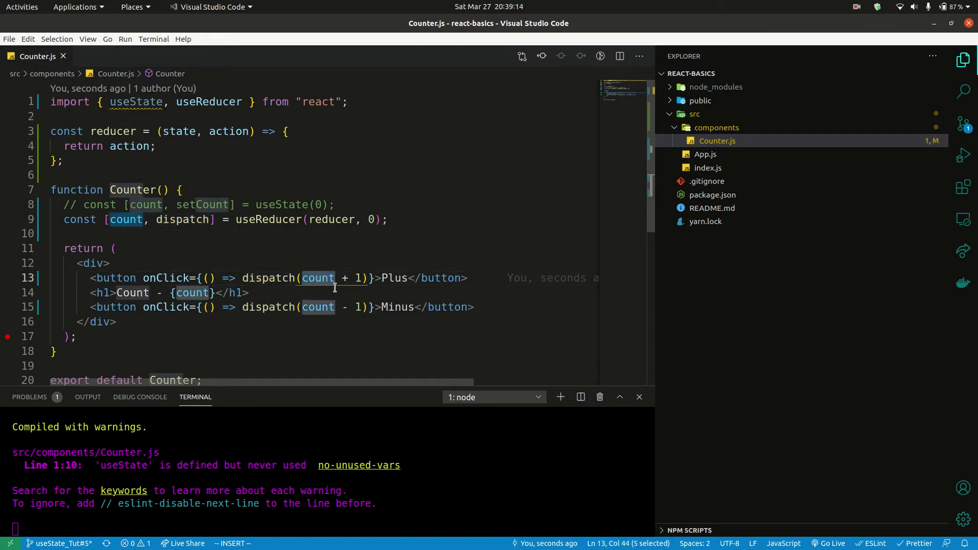
- Remove count + 1 from the Plus dispatch call, after undoing a first wrong deletion
key("Right")
key("Right")
key("Right")
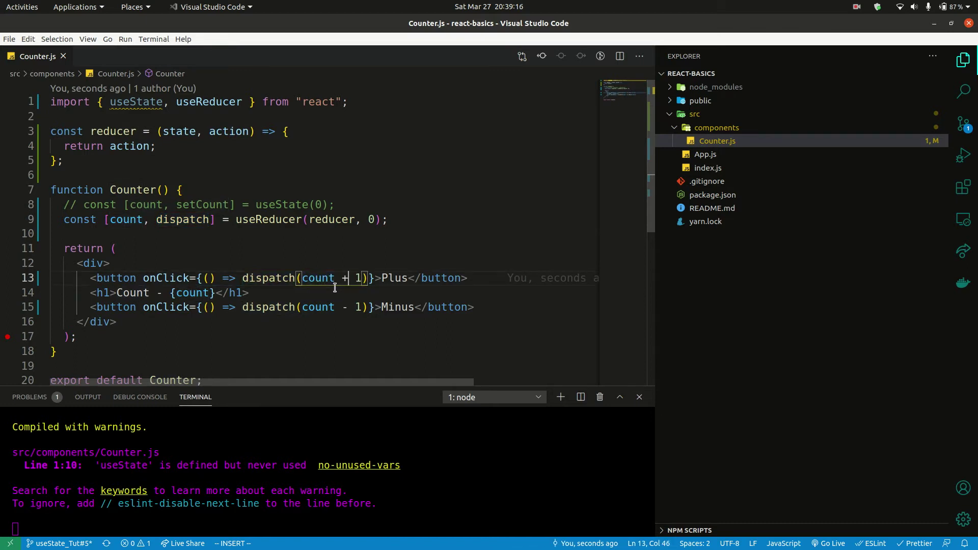
key("ctrl+shift+Left")
key("ctrl+shift+Left")
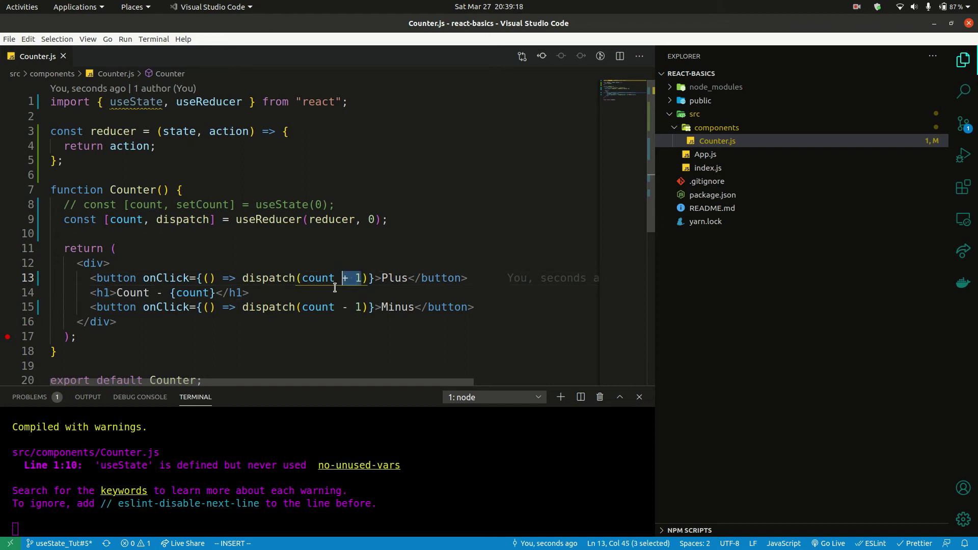
key("ctrl+shift+Left")
key("BackSpace")
key("Down")
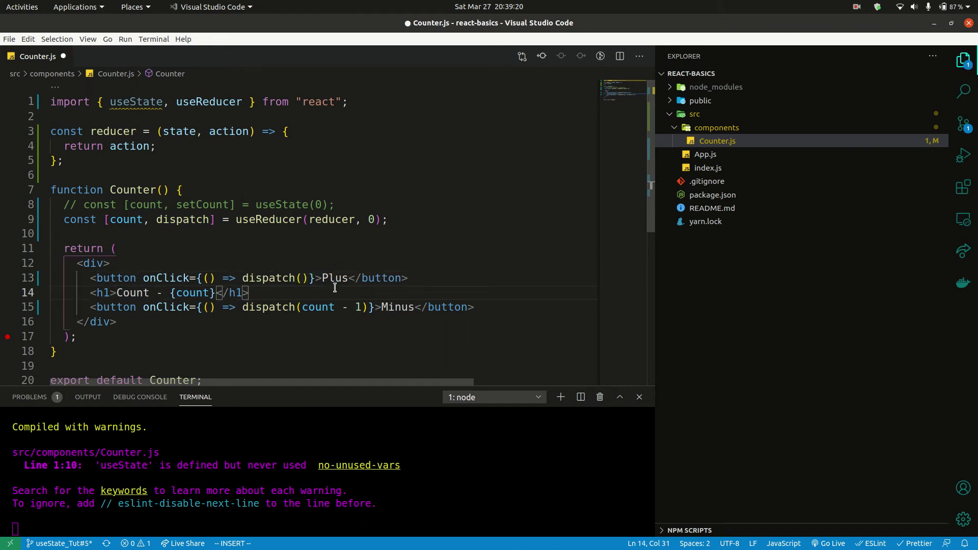
key("ctrl+z")
key("ctrl+s")
key("Left")
key("Right")
key("Right")
key("Right")
key("Right")
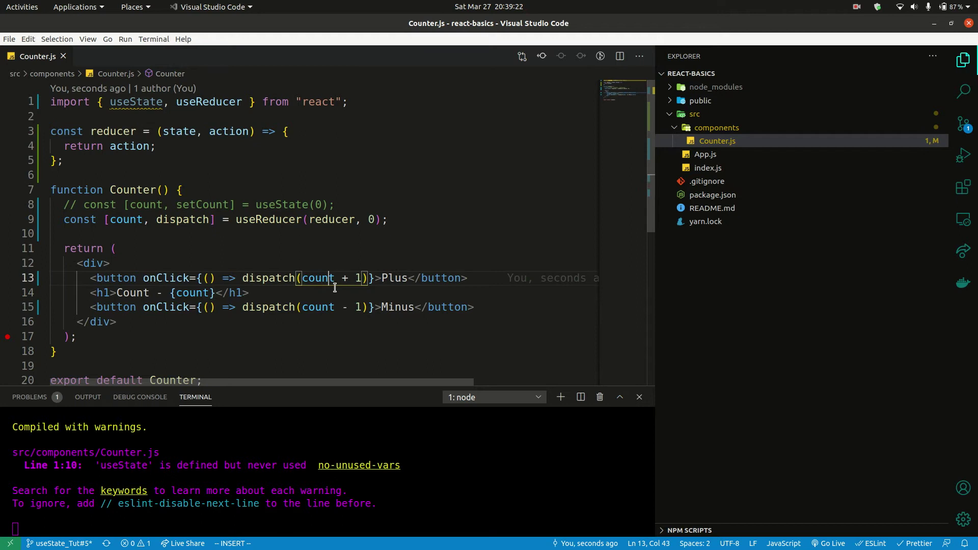
key("Right")
key("Right")
key("Right")
key("shift+Left")
key("shift+Left")
key("shift+Left")
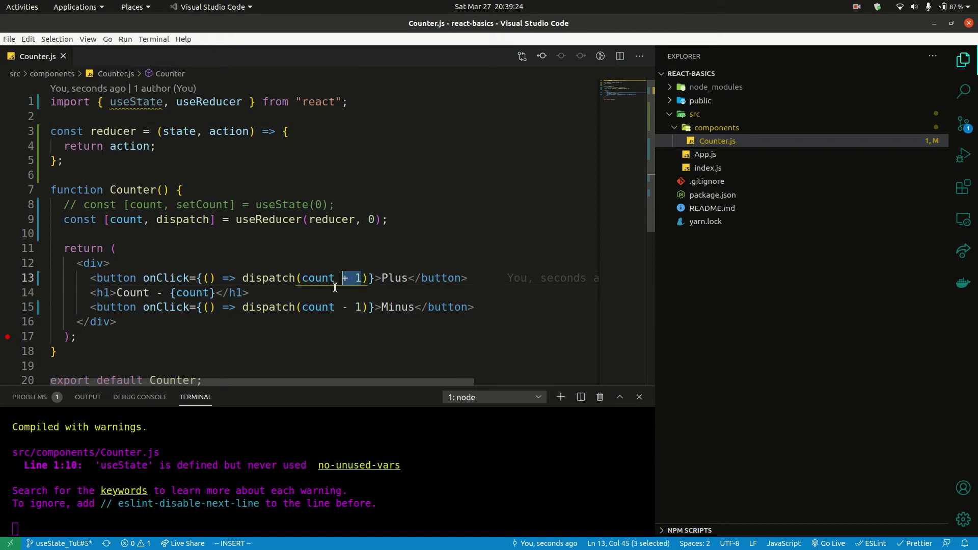
key("ctrl+shift+Left")
key("BackSpace")
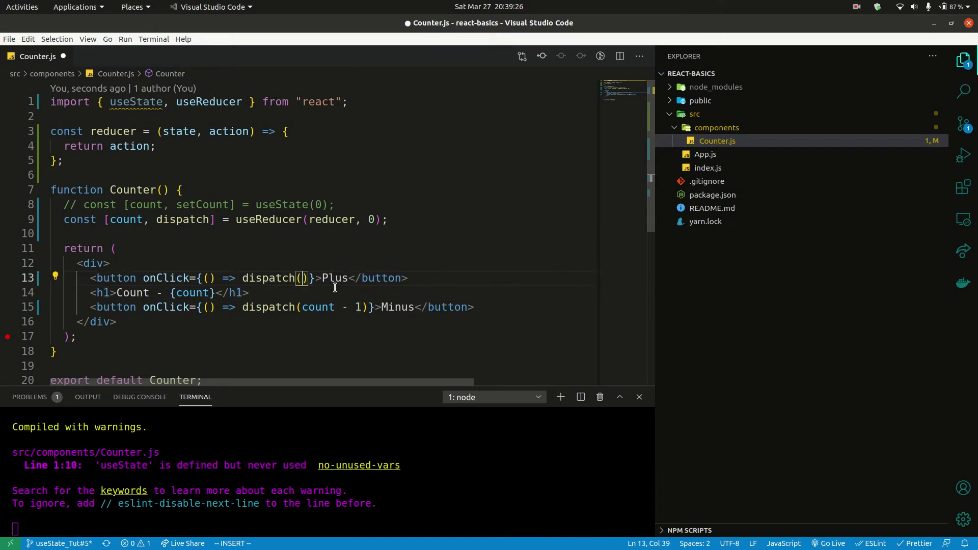
key("Down")
key("Down")
- Remove count - 1 from the Minus dispatch call and return inside the empty Plus call
key("ctrl+Right")
key("ctrl+Right")
key("ctrl+Right")
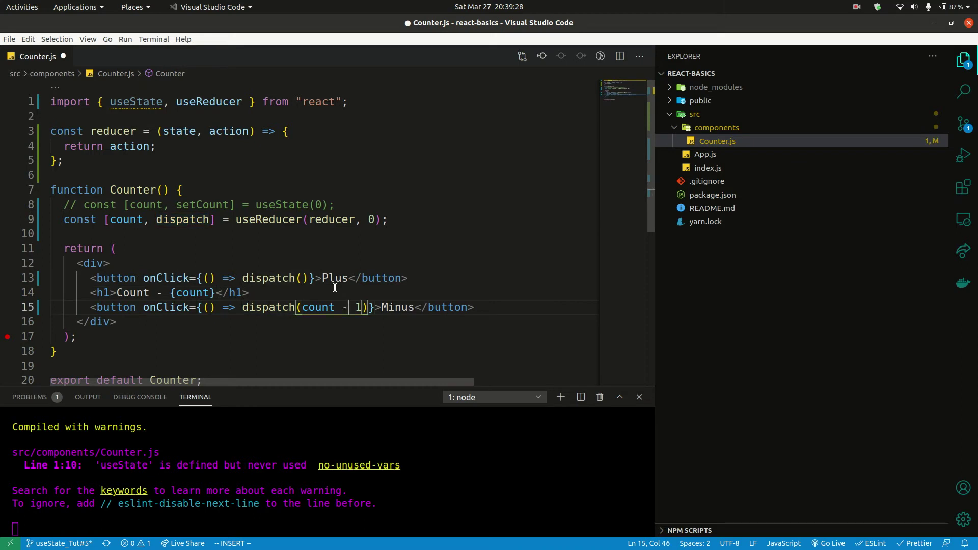
key("ctrl+shift+Left")
key("ctrl+shift+Left")
key("ctrl+shift+Left")
key("BackSpace")
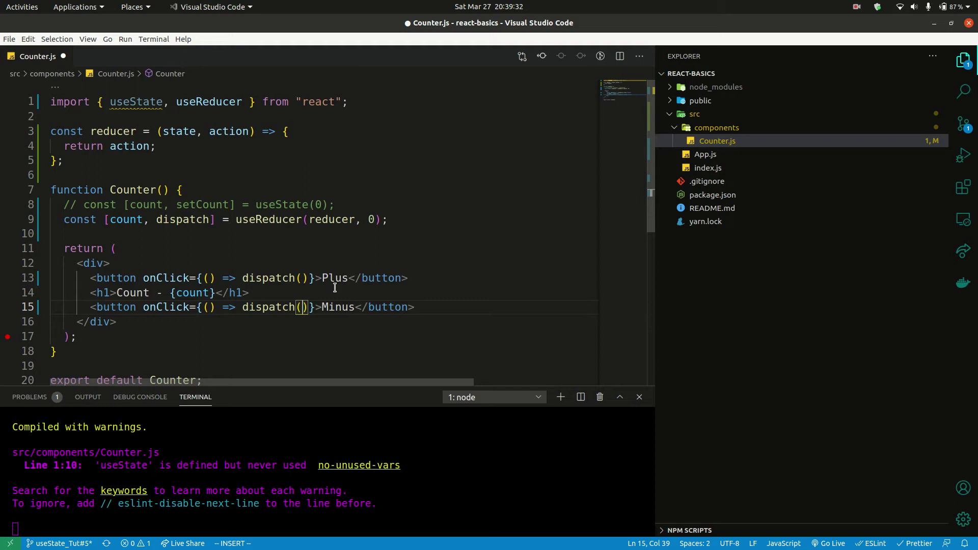
key("Up")
key("Up")
key("ctrl+Right")
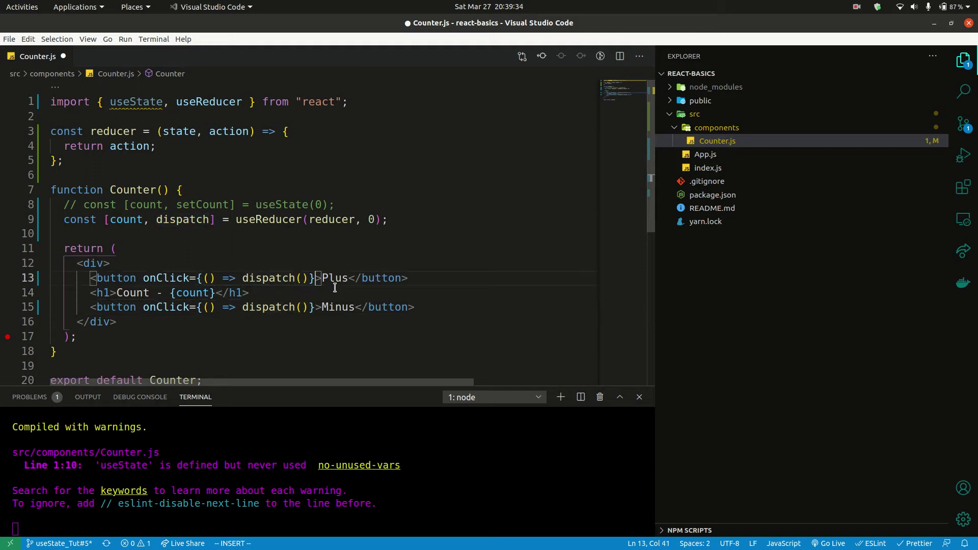
key("Left")
key("Right")
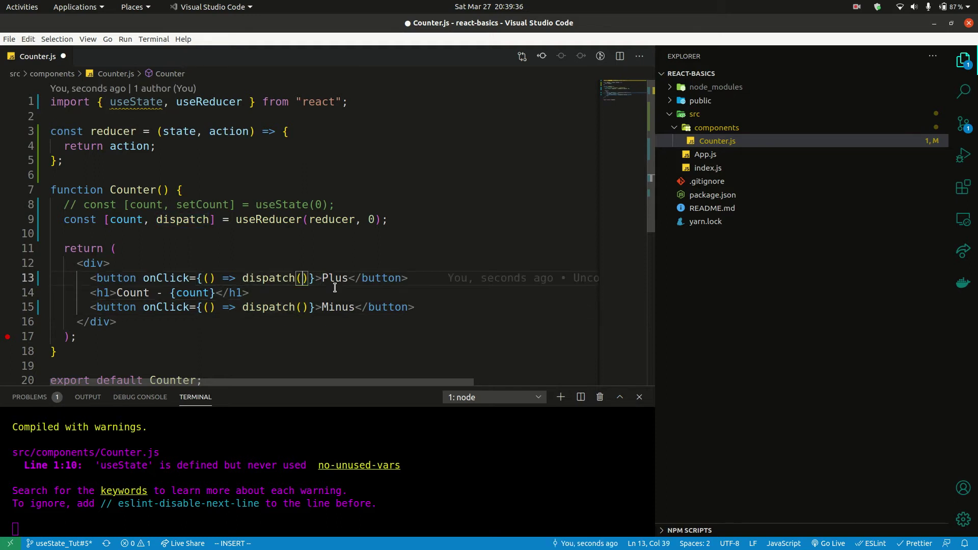
type("{")
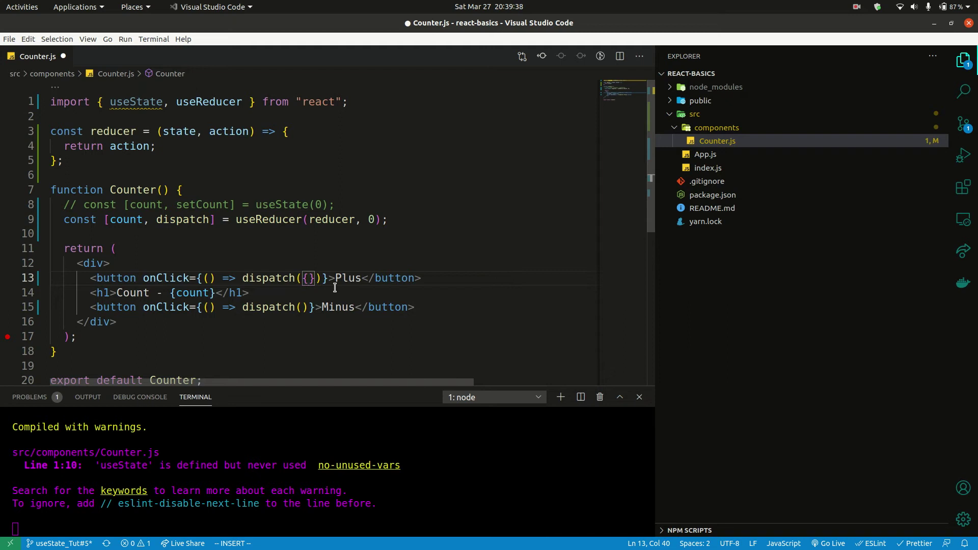
type("tyoe")
- Fill the Plus dispatch with {type: "plue"} and Minus with {type: "minus"}, then save
key("BackSpace")
key("BackSpace")
type("pe ")
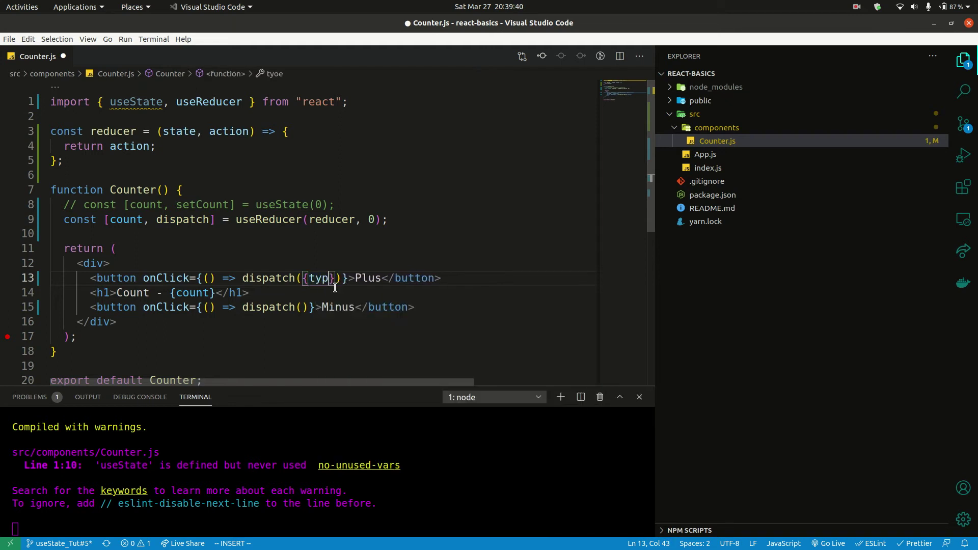
type(": ")
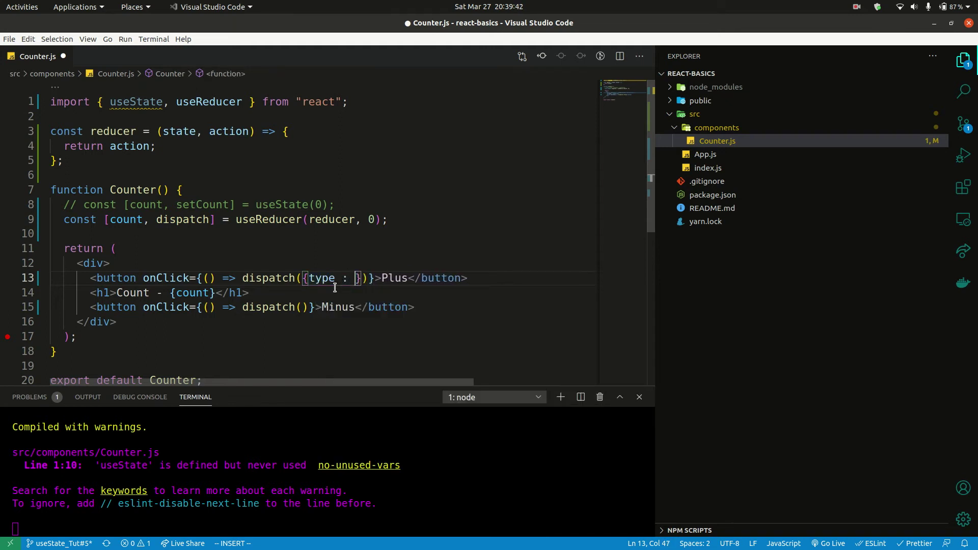
type("\"pl")
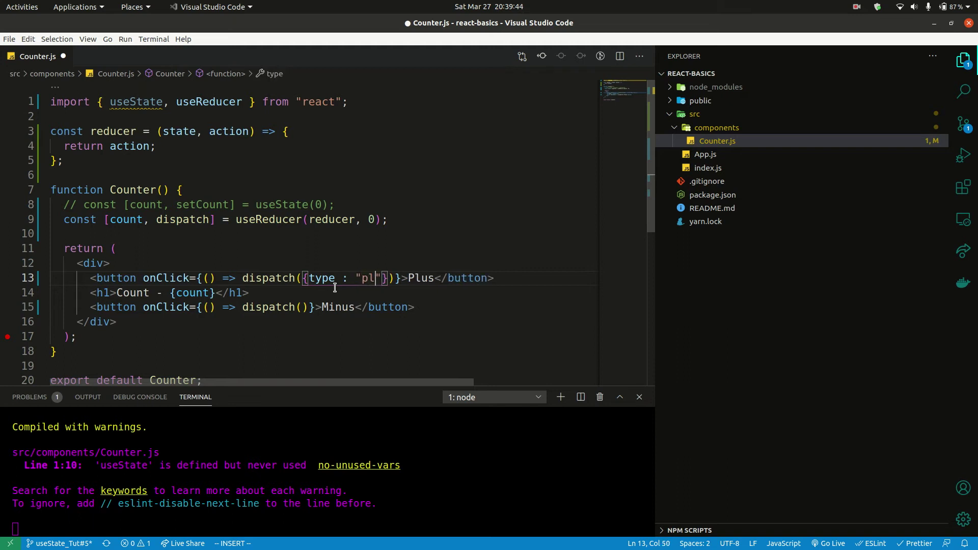
type("use")
key("Down")
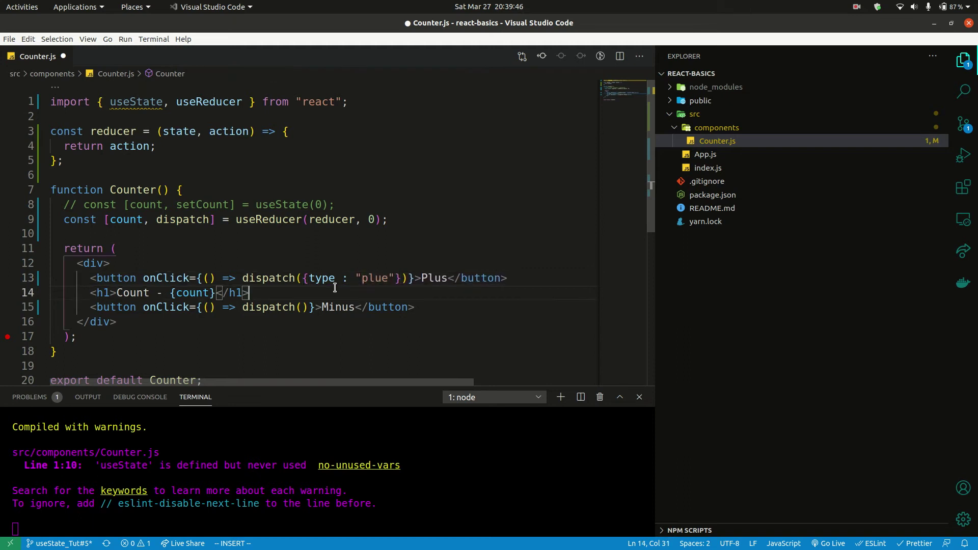
key("Left")
key("Left")
key("Left")
key("Down")
key("End")
key("Left")
key("Left")
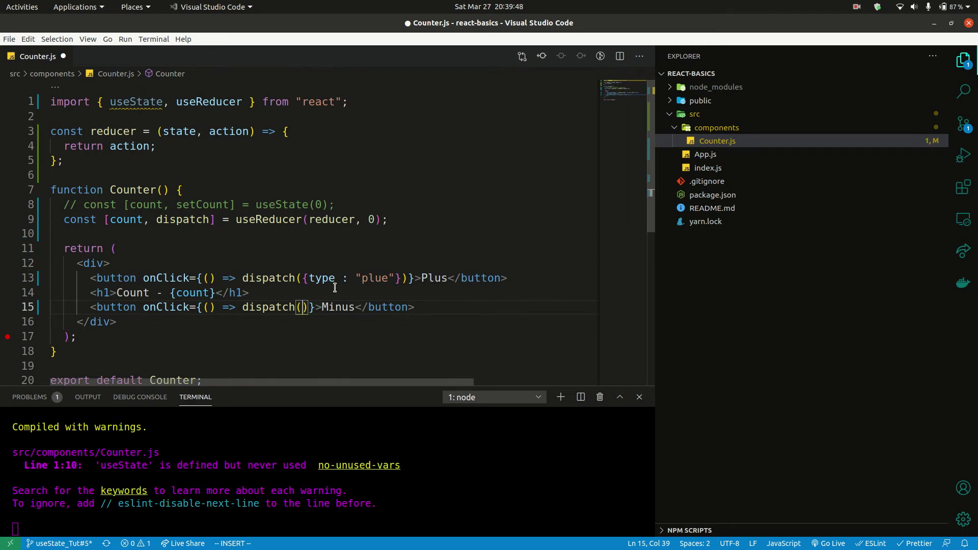
type("{t")
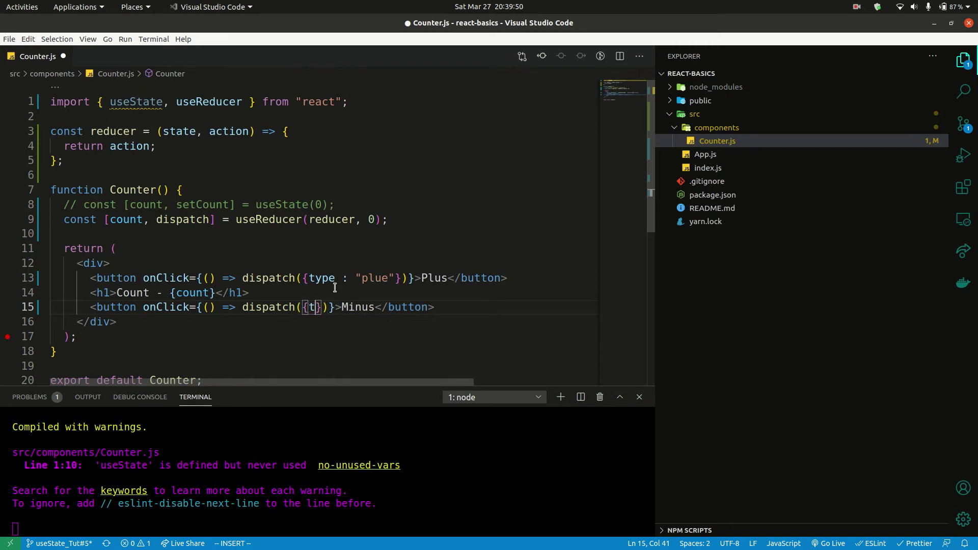
type("ype: ")
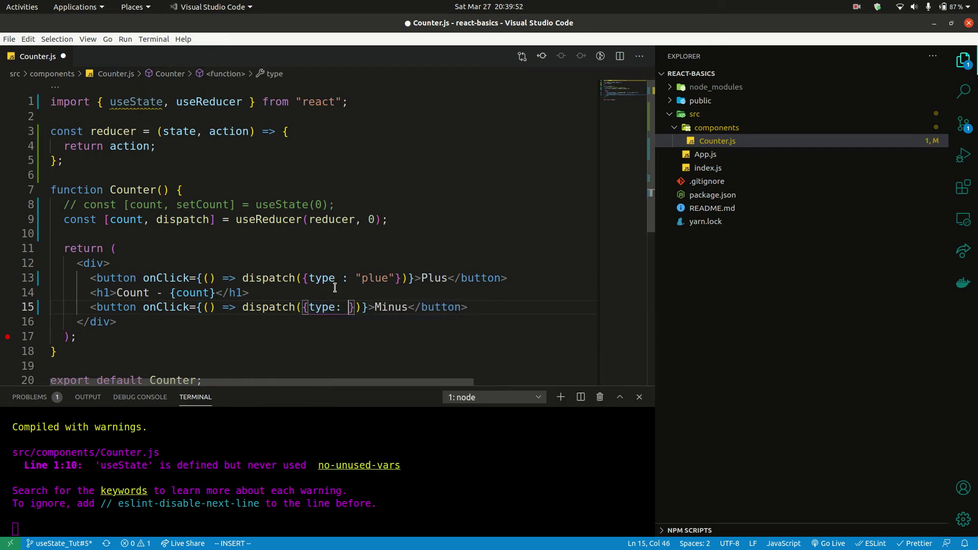
type("\"minu\"})}>Minus")
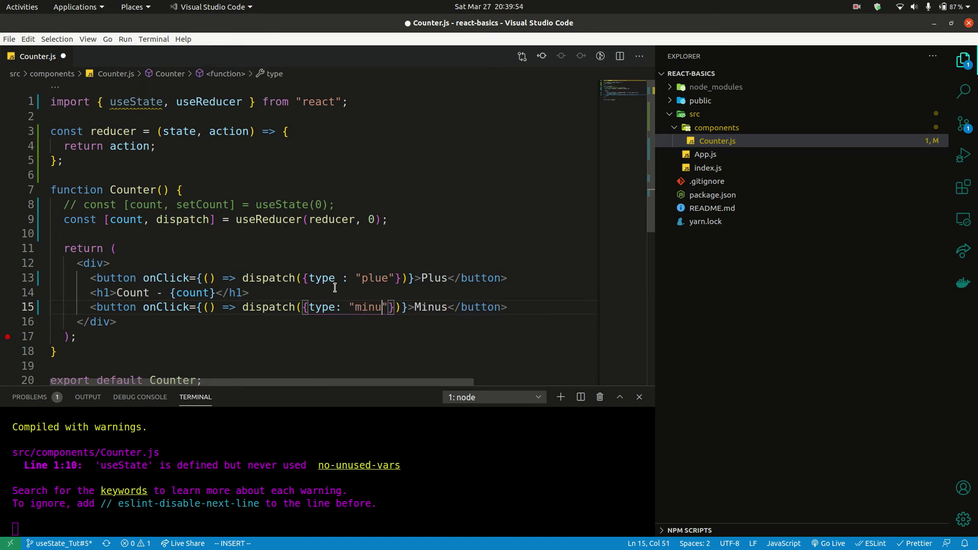
type("s")
key("ctrl+s")
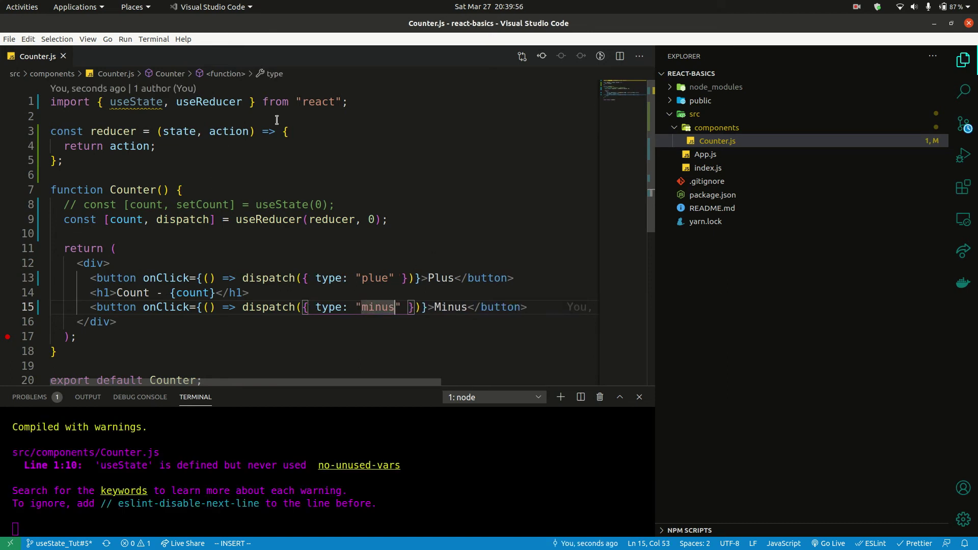
- Add an empty if (action.type = "plus") block above the reducer's return action line
left_click(249, 131)
left_click(285, 131)
key("End")
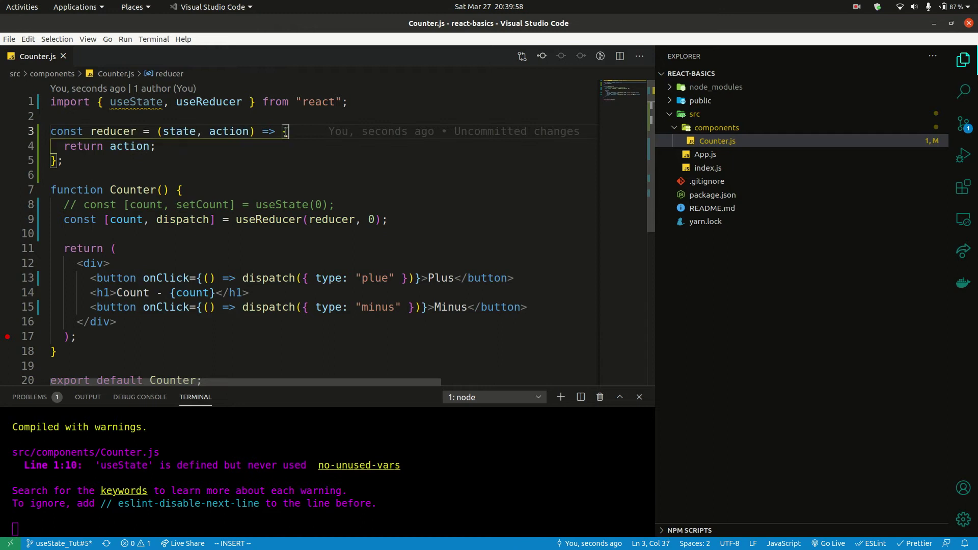
key("Return")
key("Return")
type("i")
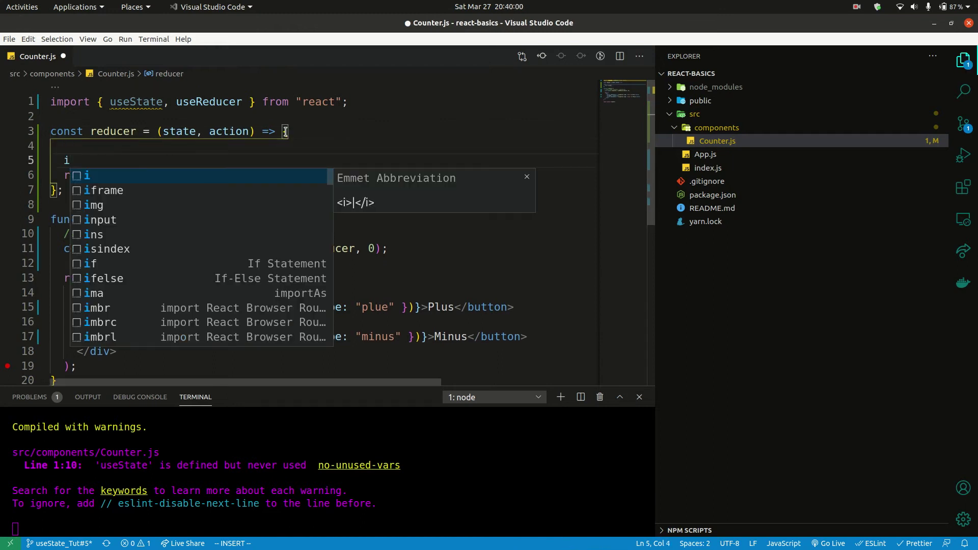
type("f(ac")
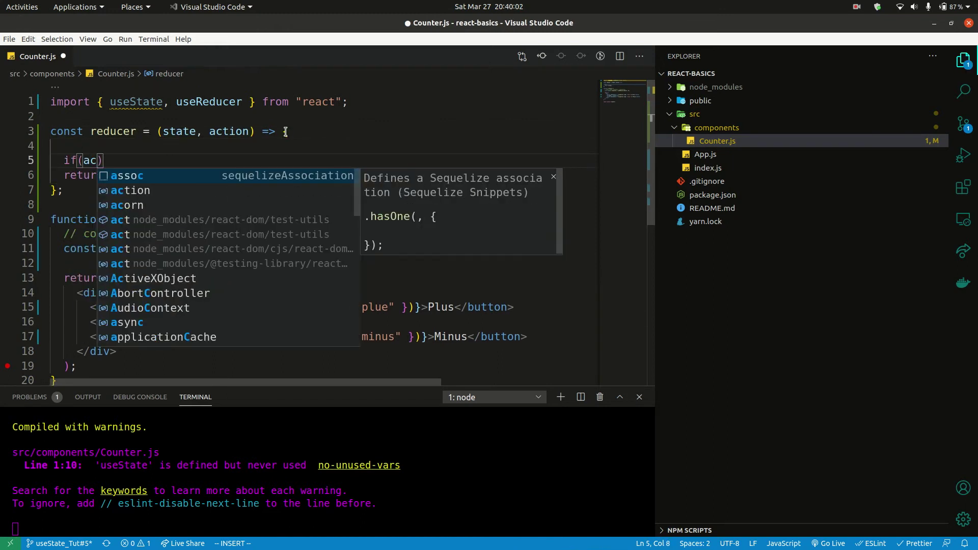
key("Down")
key("Return")
type(".ty")
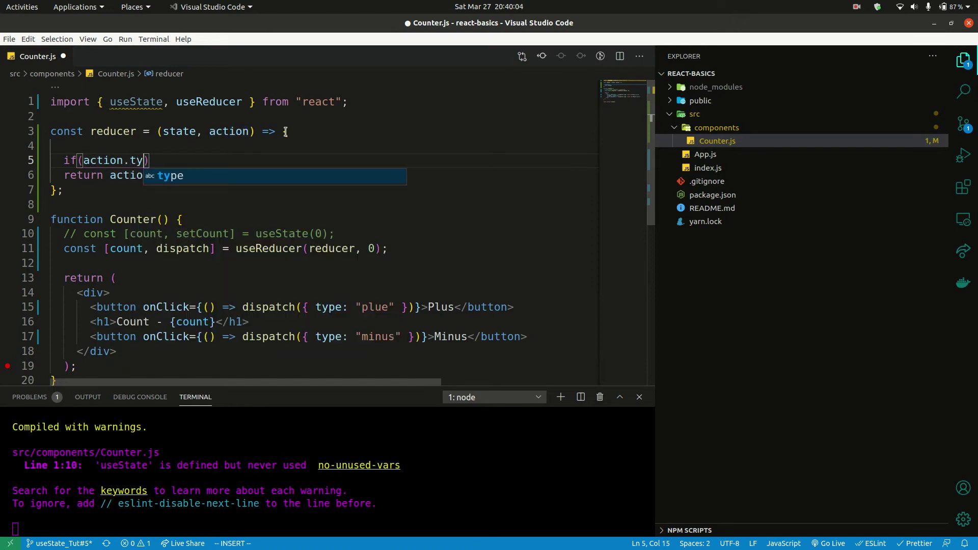
type("pe = ")
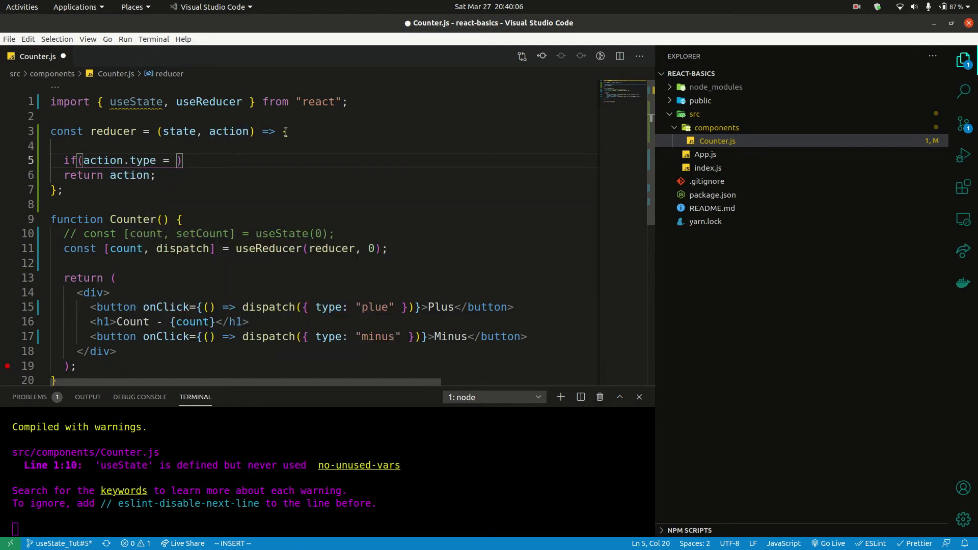
type("\"pl")
type("us\"")
key("Right")
type("{")
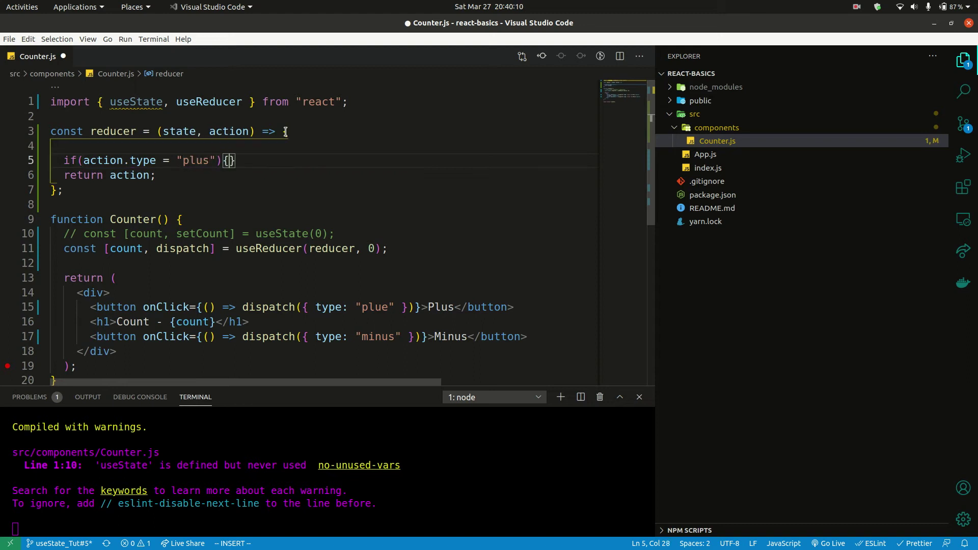
key("Return")
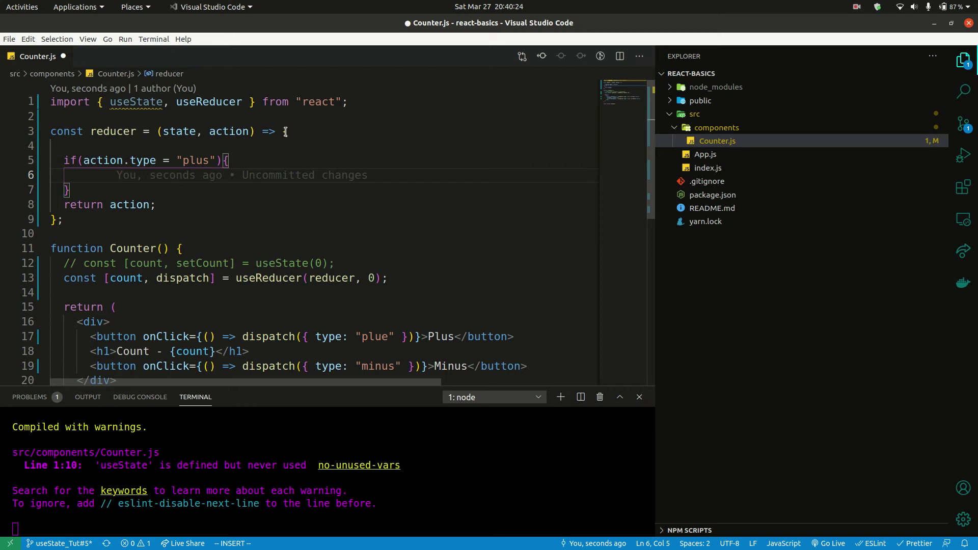
- Fill the if block with return state + 1 and save so Prettier reformats it
double_click(179, 131)
left_click(116, 177)
type("t")
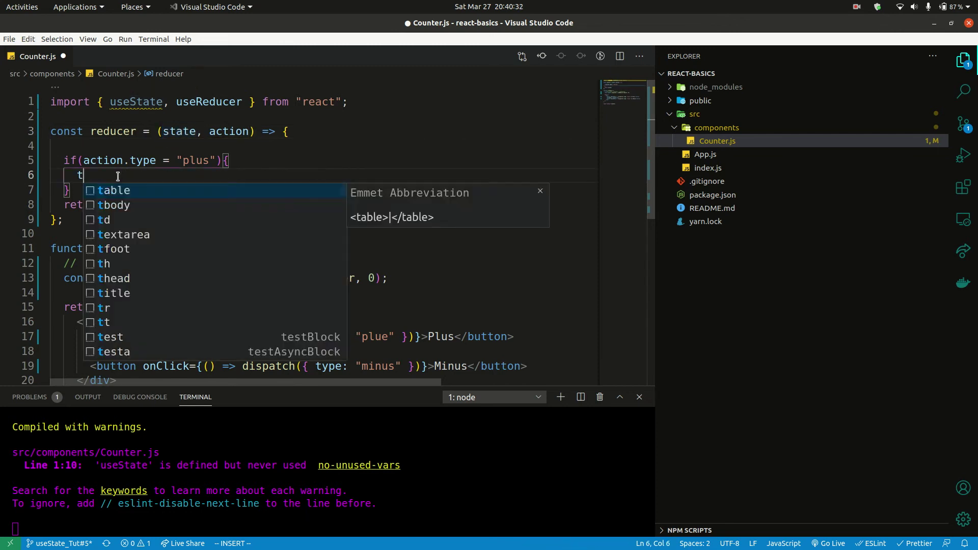
key("BackSpace")
type("re")
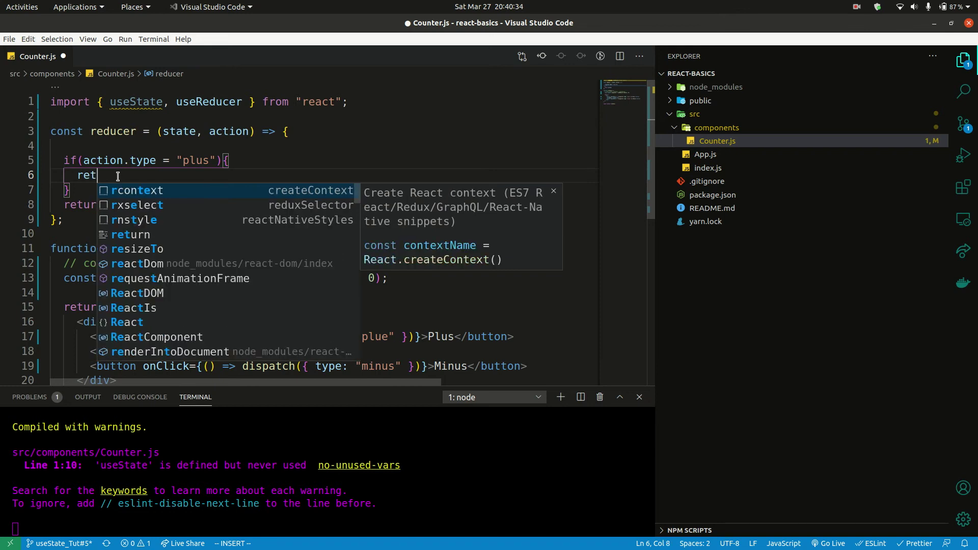
type("urn sta")
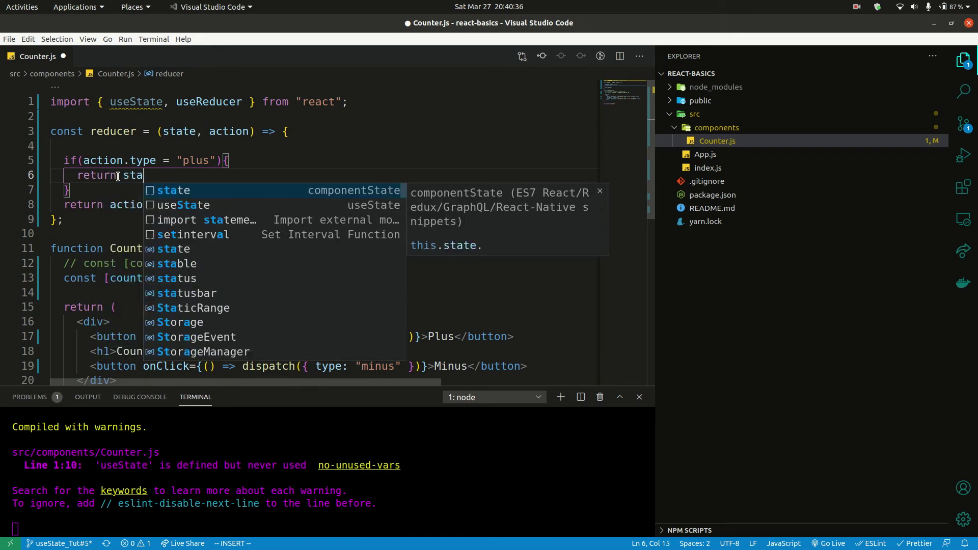
type("te + 1")
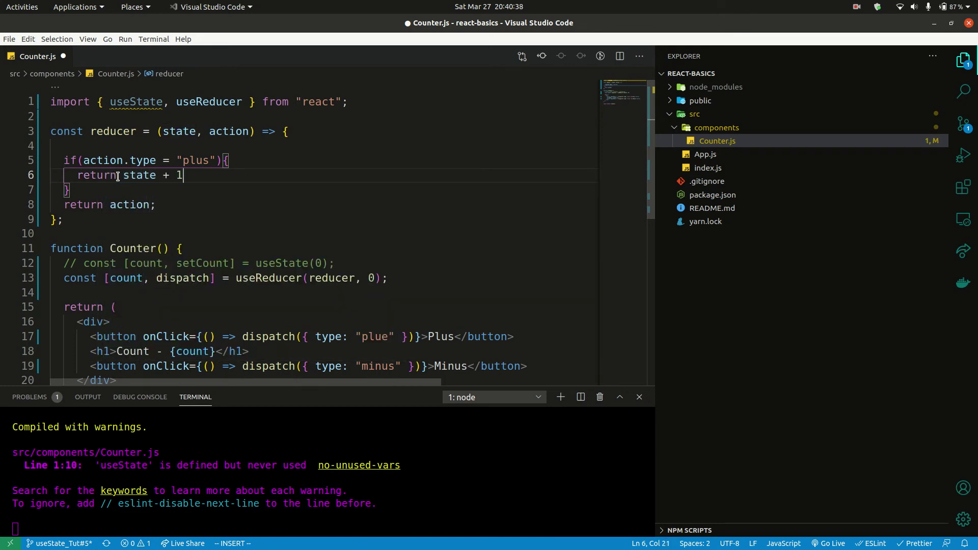
key("ctrl+s")
key("Down")
- Add a new line below the if block and select the whole block
key("Return")
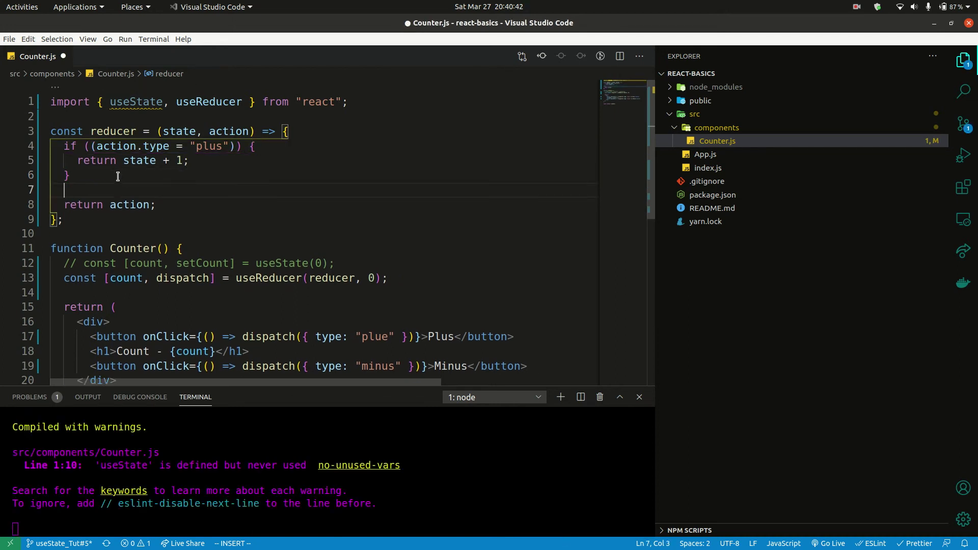
key("Up")
key("shift+Up")
key("shift+Up")
key("shift+Left")
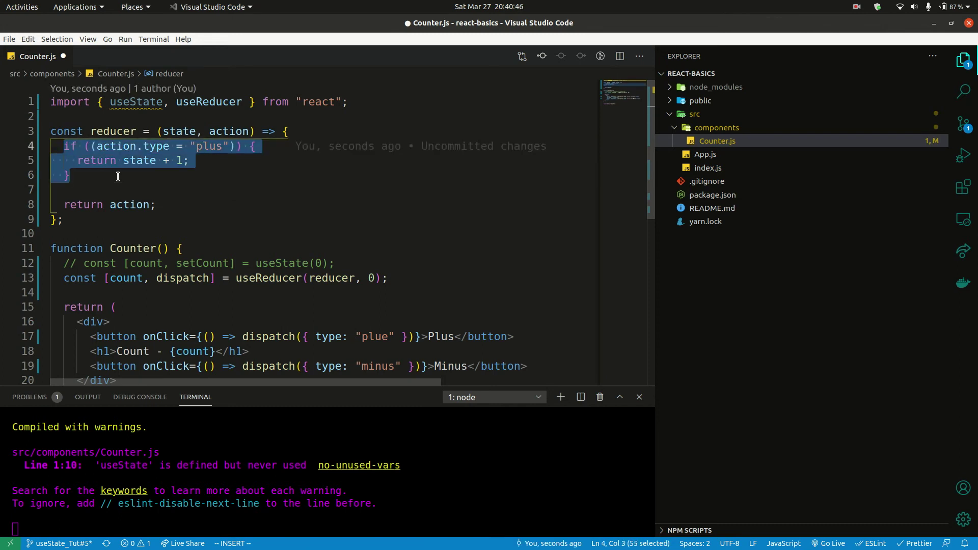
- Follow the if block with an else branch returning state - 1 and save Counter.js
key("Right")
type("e")
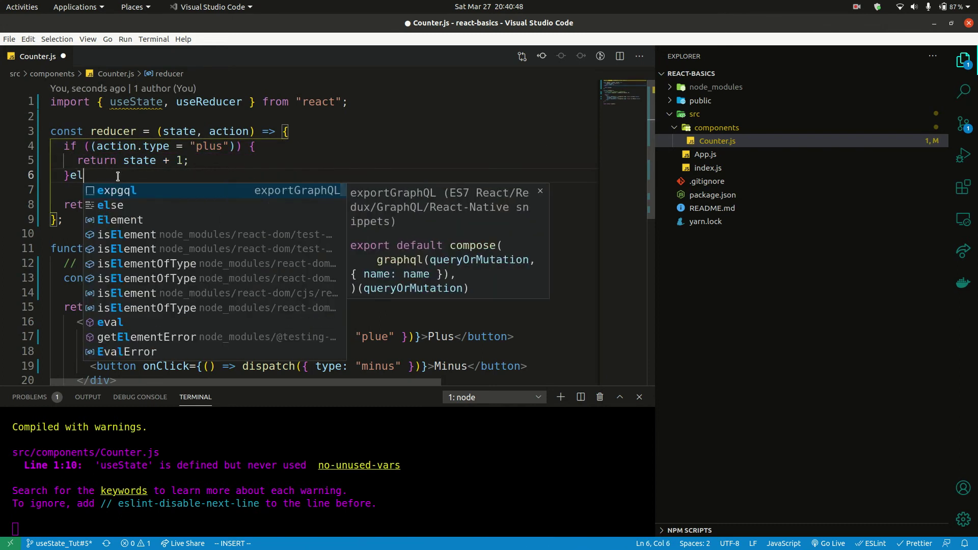
type("lse{")
key("Return")
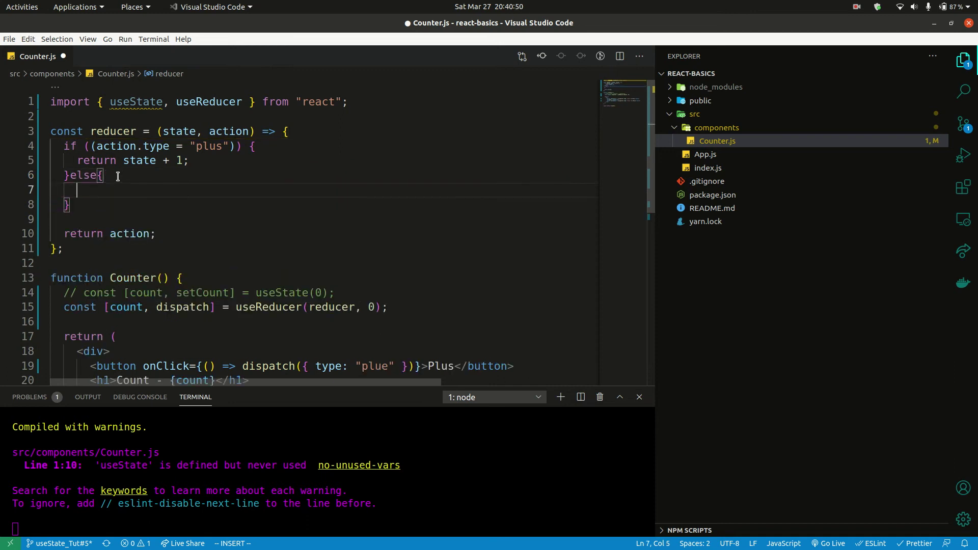
type("retur")
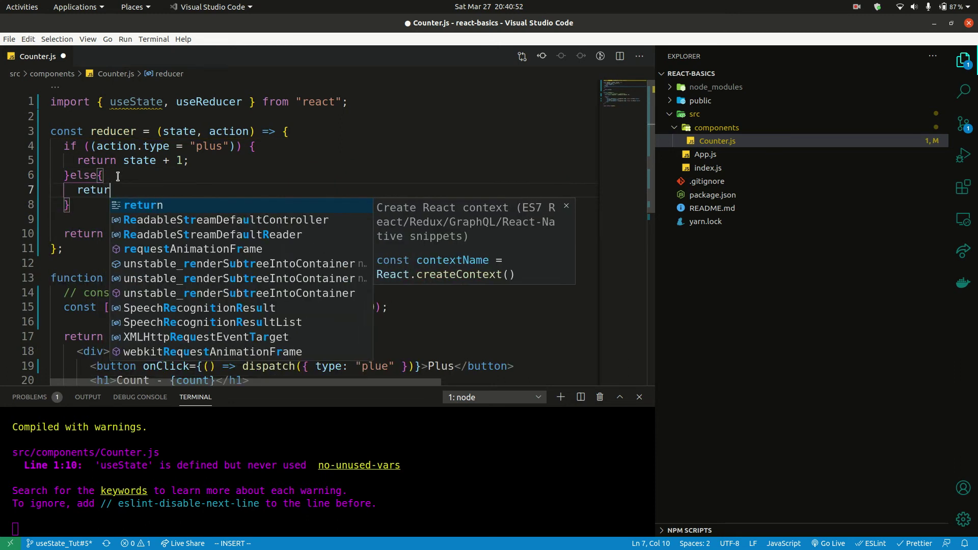
type("n s")
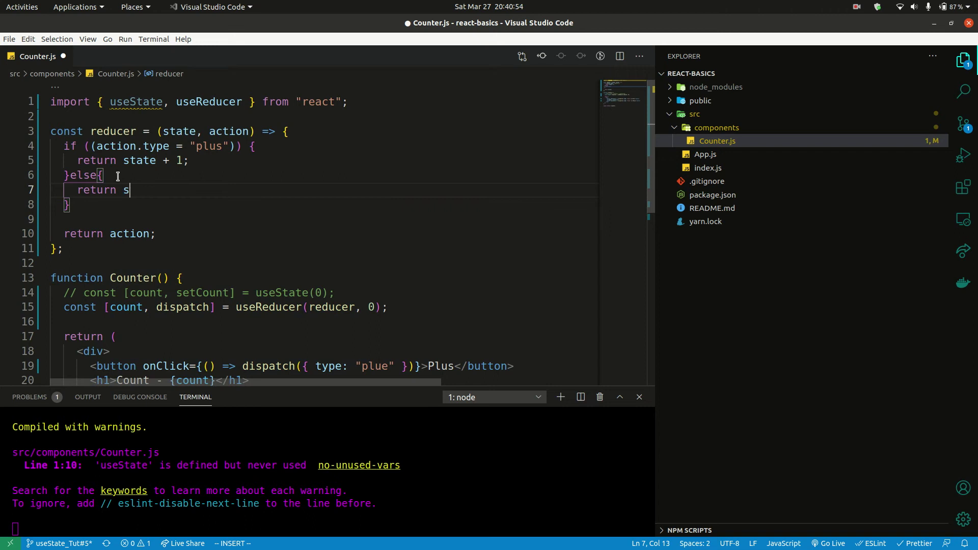
type("tate =")
key("BackSpace")
type("- 1;")
key("ctrl+s")
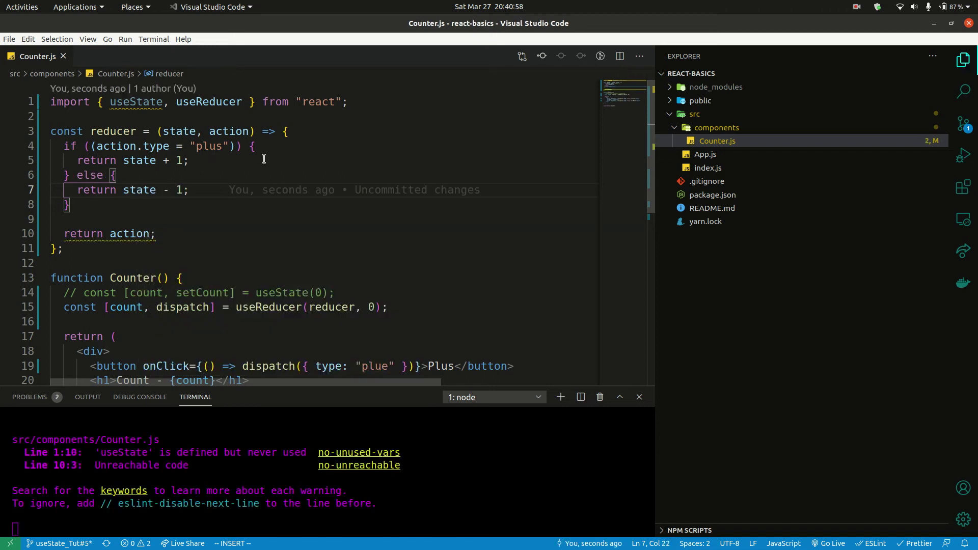
- Change the reducer's last line from return action to return state and save
left_click(174, 231)
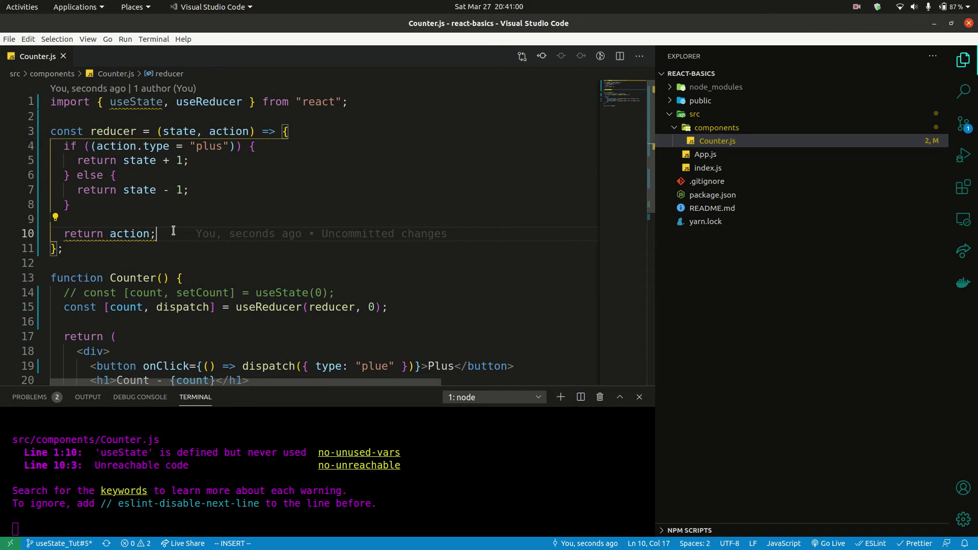
key("ctrl+shift+Left")
type("stat")
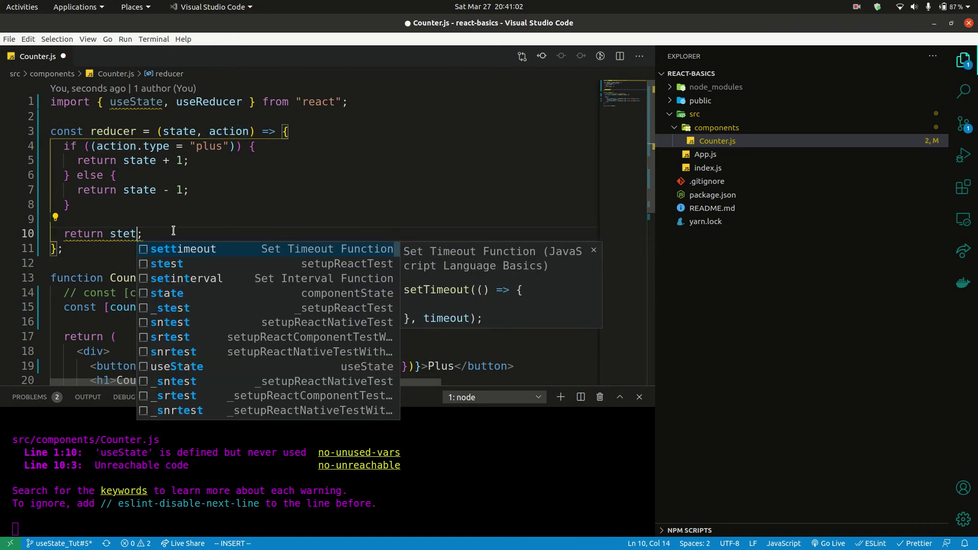
key("BackSpace")
key("BackSpace")
type("ate")
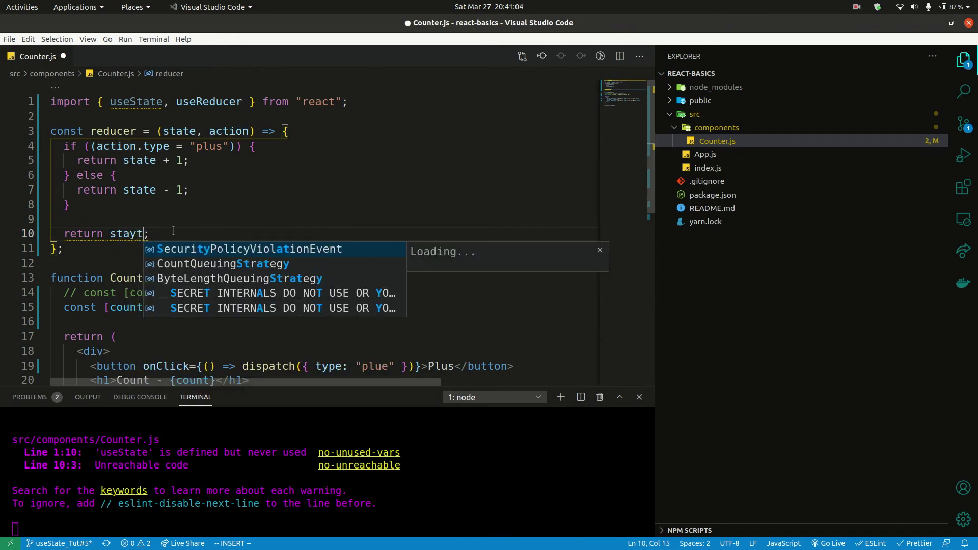
key("BackSpace")
key("BackSpace")
type("te")
key("ctrl+s")
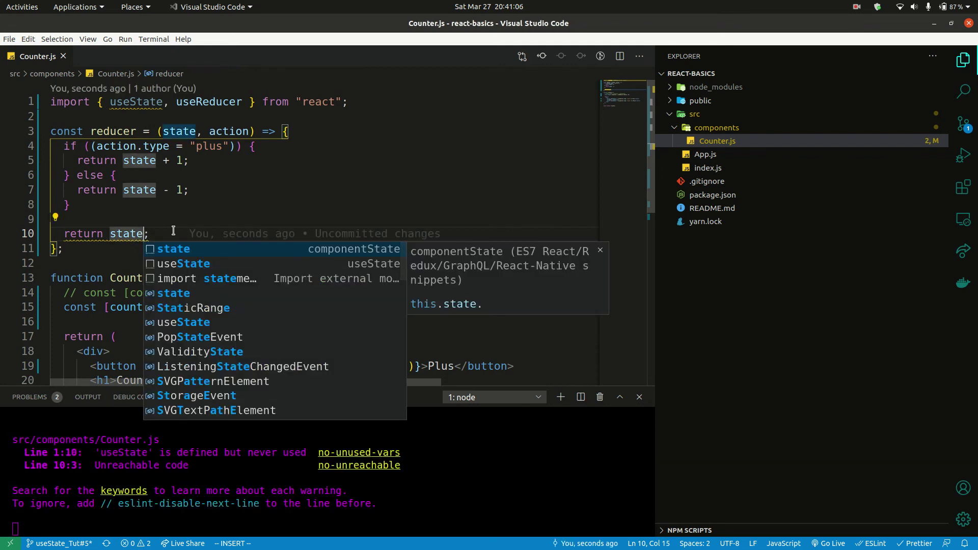
- Delete the blank line above return state and save again
key("Right")
mouse_move(84, 234)
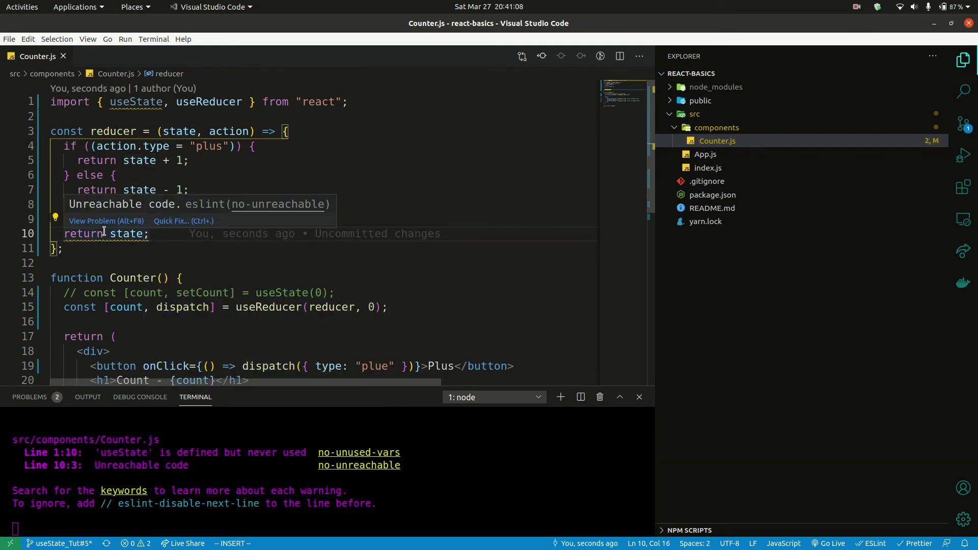
key("Down")
key("Up")
key("Up")
key("BackSpace")
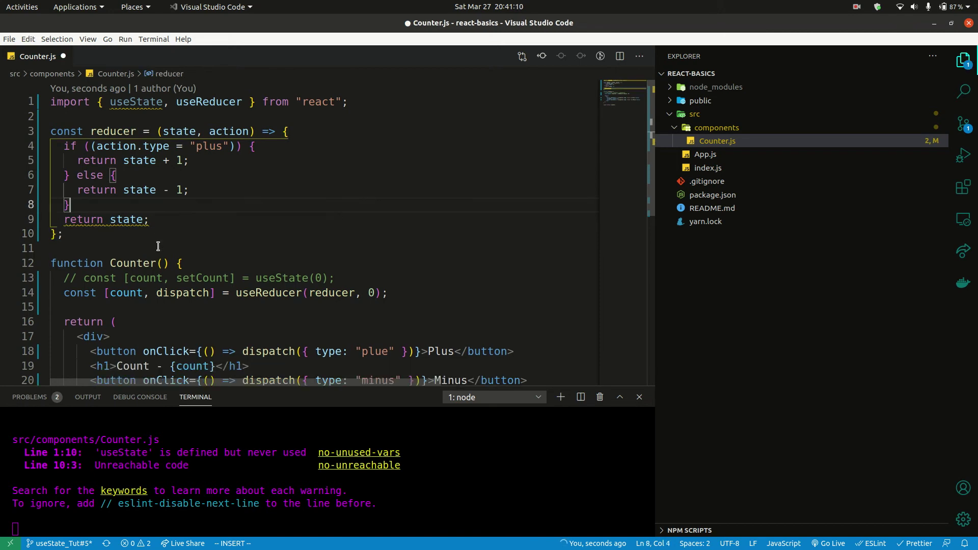
key("ctrl+s")
- Comment out the trailing return state line and save to recompile
left_click(190, 219)
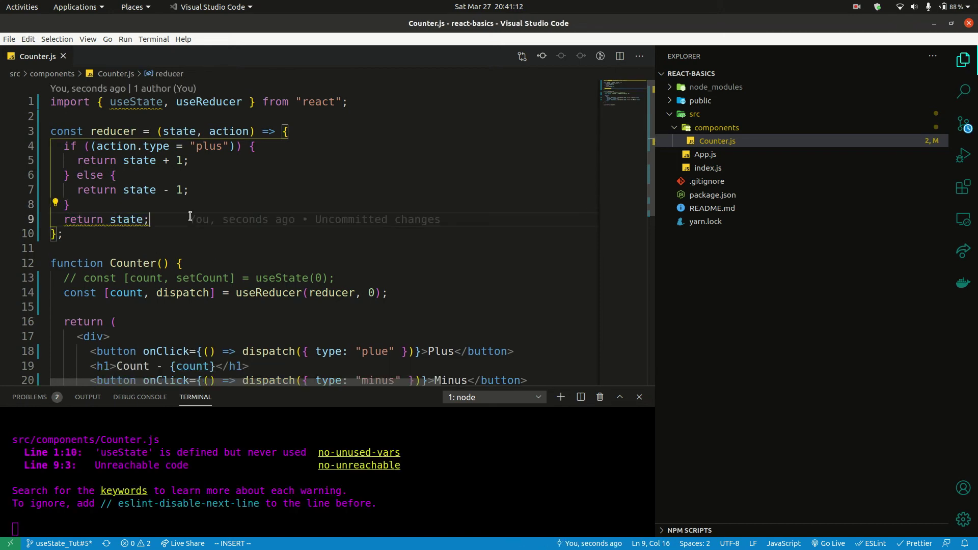
key("ctrl+slash")
key("ctrl+s")
key("Down")
key("Down")
key("Down")
- Walk through the Counter component's markup, highlighting the Plus dispatch call and its action type
key("Down")
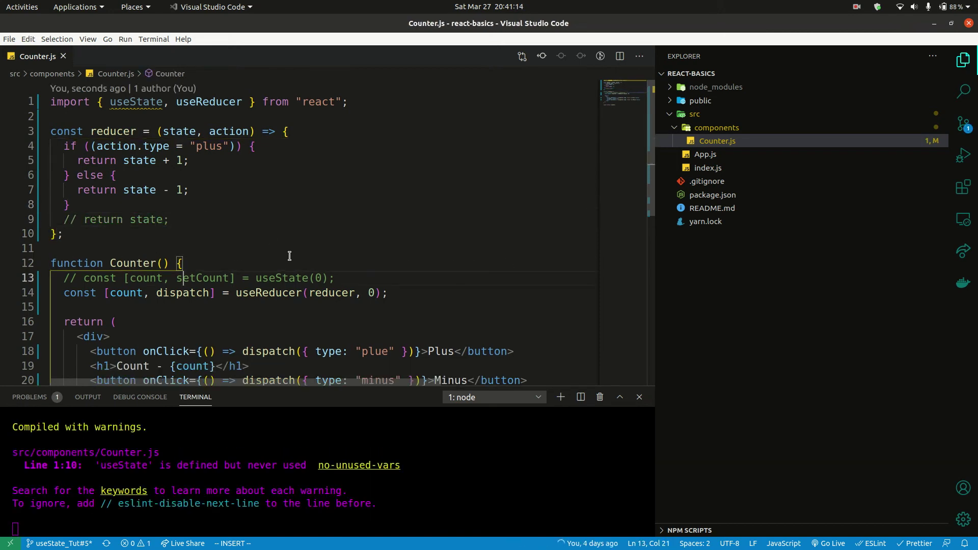
key("Down")
key("Down")
key("Down")
key("Home")
key("Down")
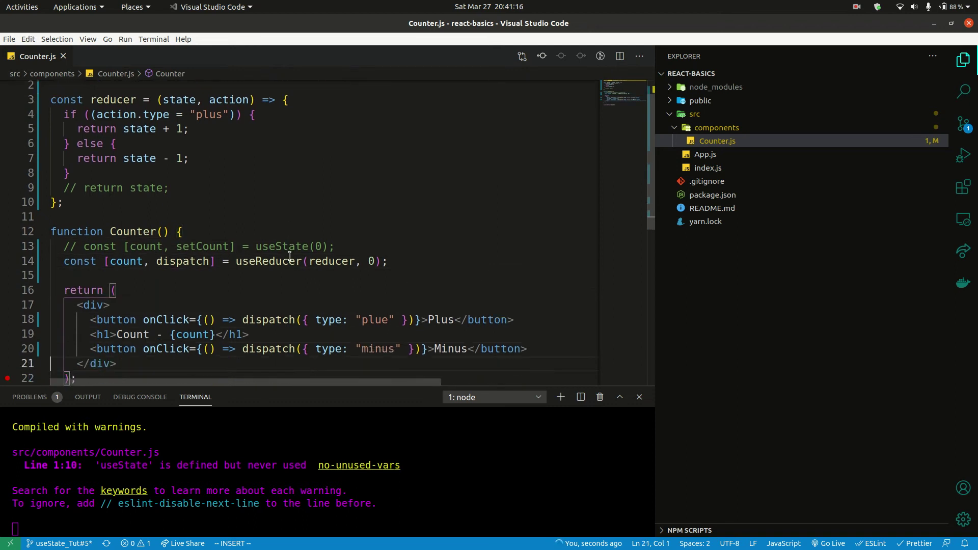
key("Down")
key("Down")
key("Down")
key("Down")
left_click(263, 262)
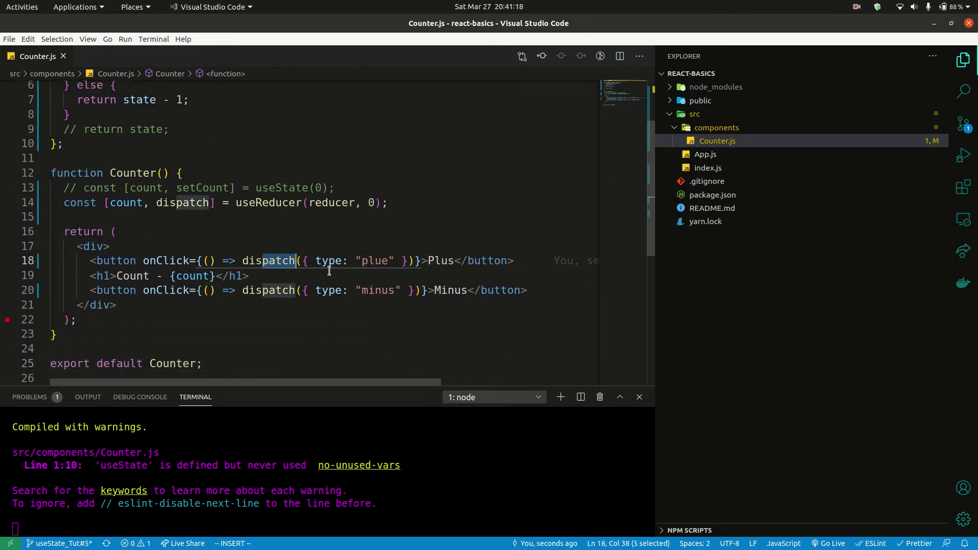
left_click(332, 262)
key("Up")
key("Up")
key("Up")
scroll(332, 266, "up", 2)
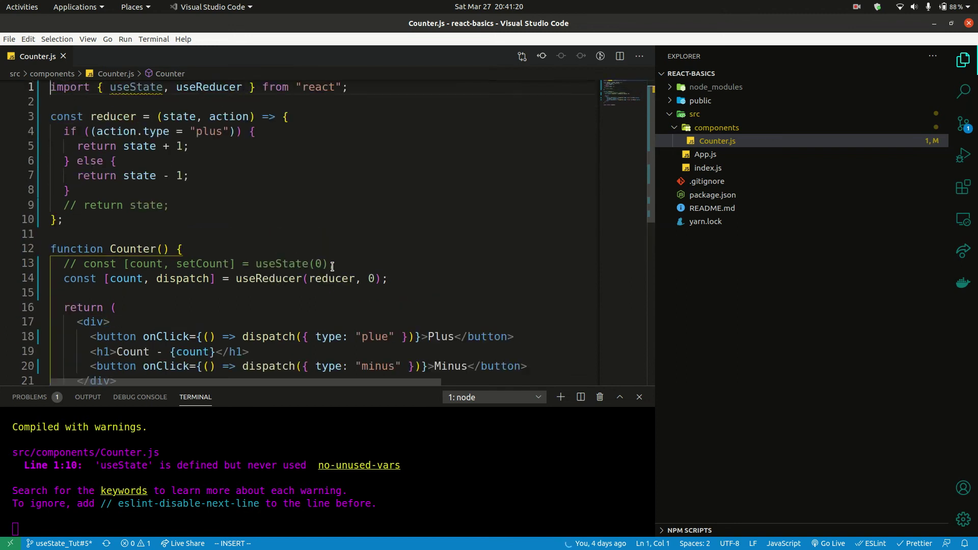
- Highlight state in the plus branch, the initial count 0, and the minus action type
double_click(144, 147)
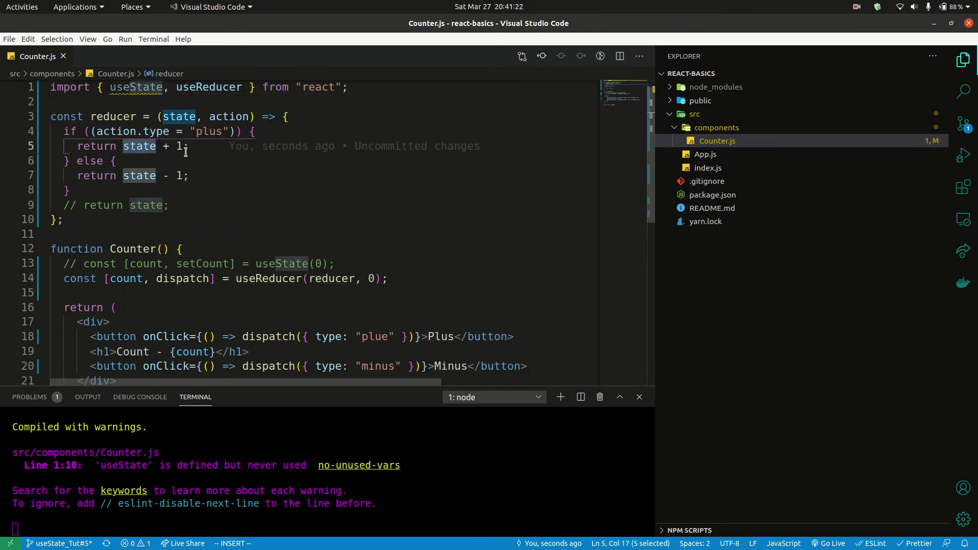
left_click(375, 278)
double_click(373, 278)
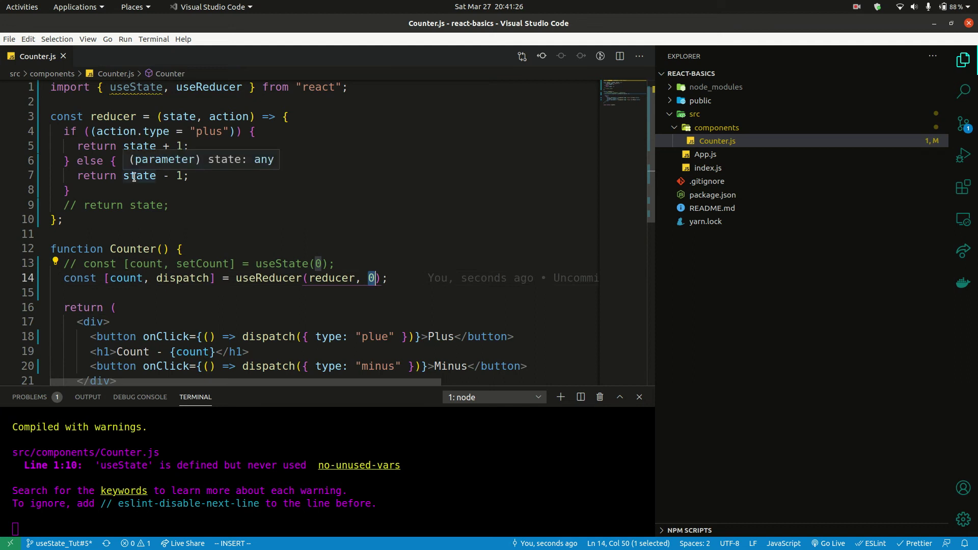
double_click(204, 132)
left_click(190, 146)
double_click(377, 366)
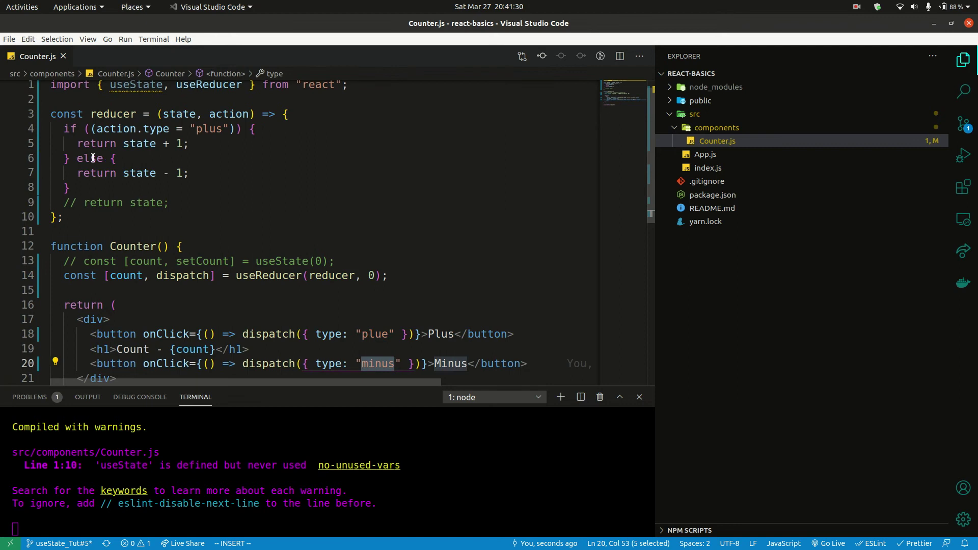
- Highlight the else branch's return state and the reducer passed to useReducer
left_click(109, 158)
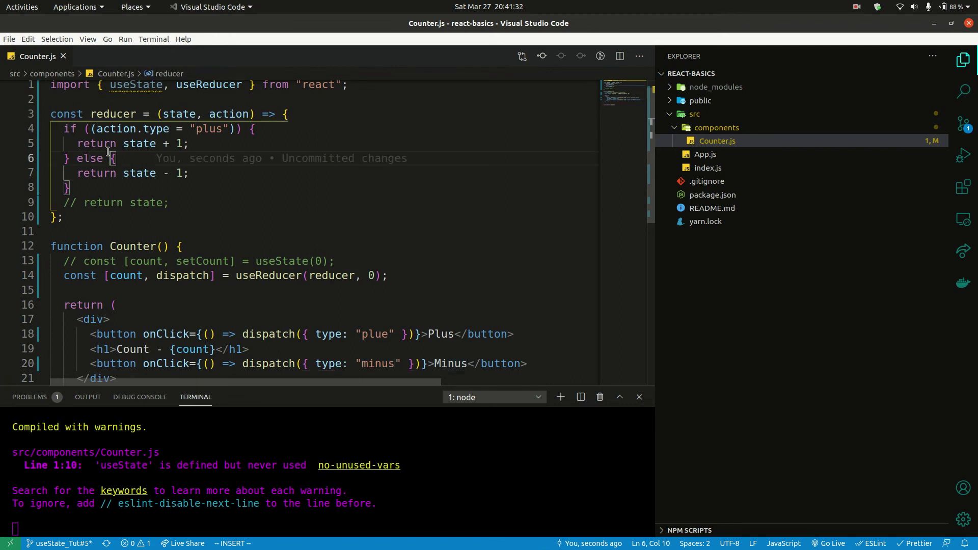
double_click(92, 158)
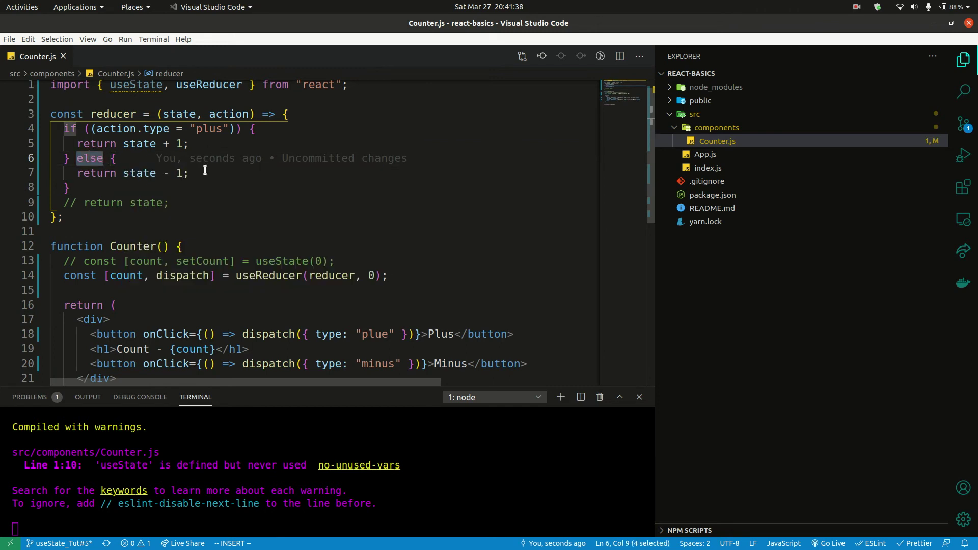
left_click(111, 173)
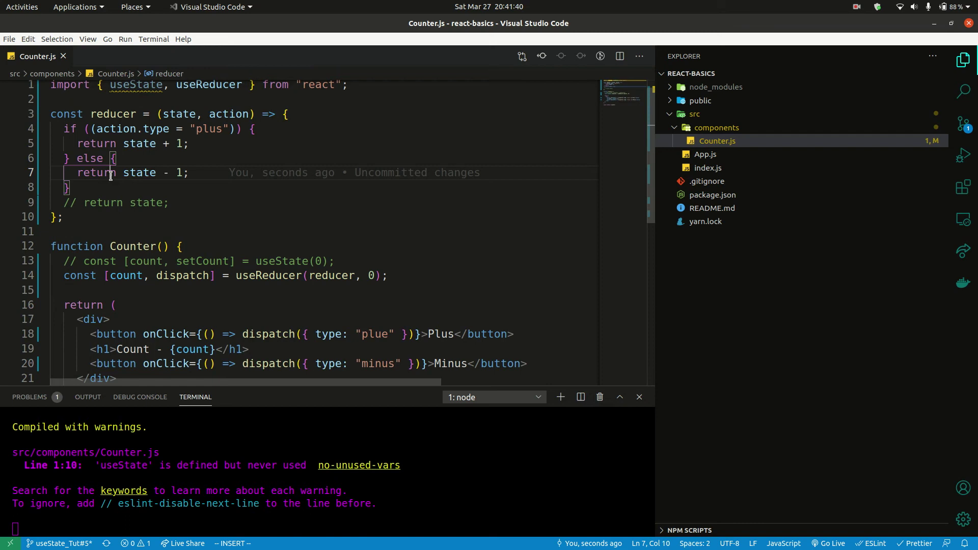
double_click(140, 173)
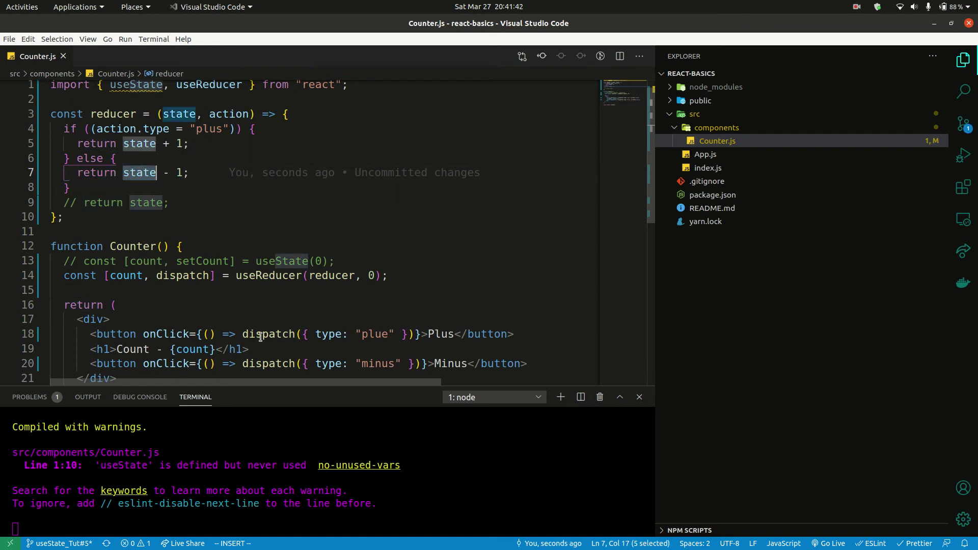
double_click(313, 275)
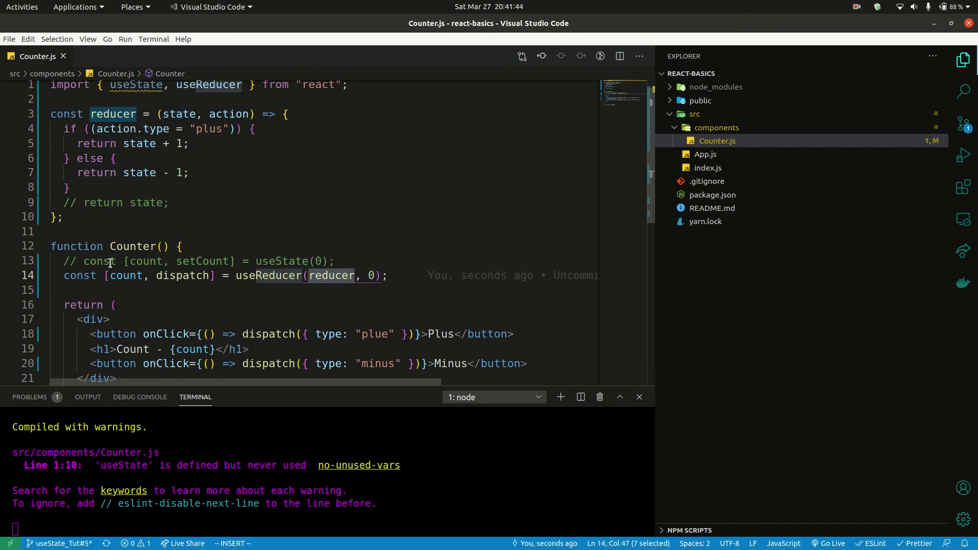
double_click(126, 275)
left_click(209, 245)
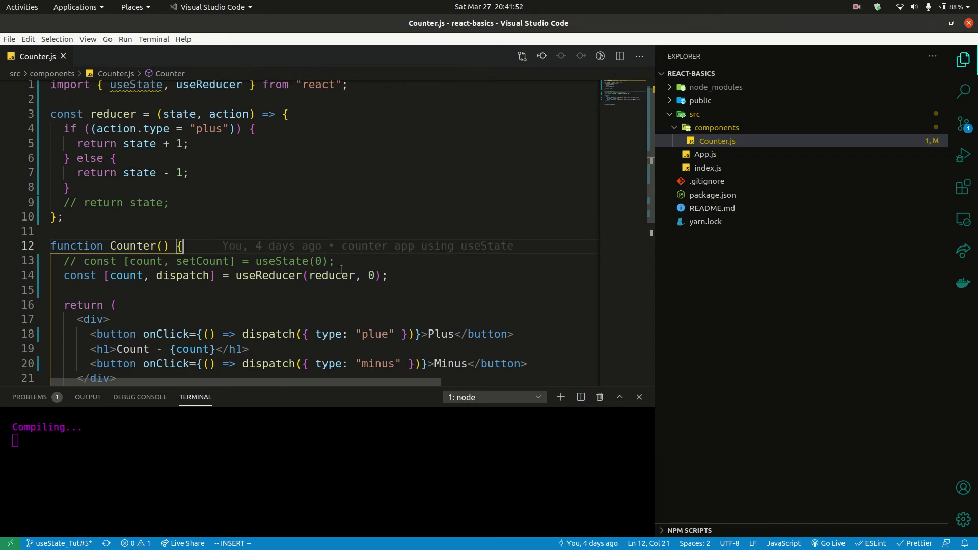
- Test Plus and Minus repeatedly in Chrome, the count climbing to 25, then return to Counter.js
key("alt+Tab")
left_click(16, 61)
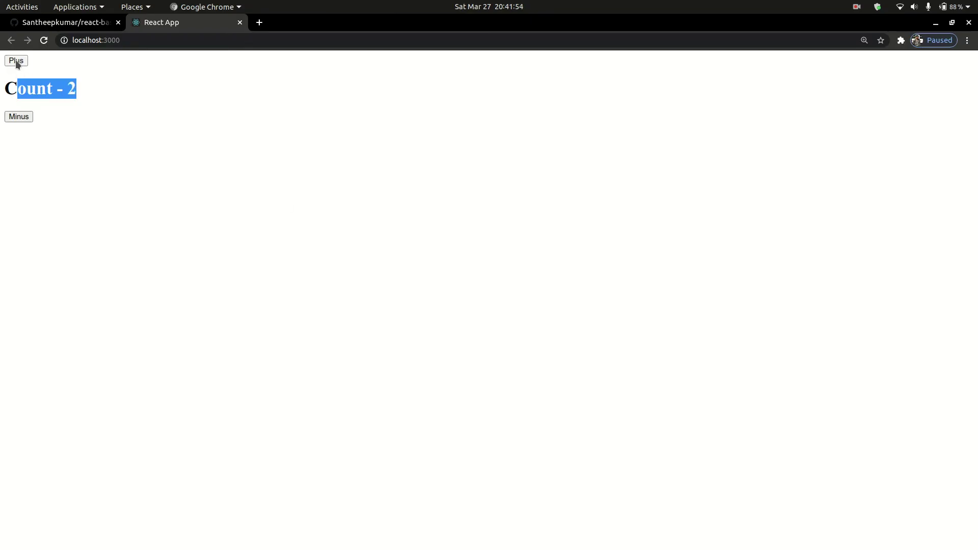
left_click(28, 115)
left_click(28, 115)
double_click(28, 116)
double_click(28, 115)
left_click(28, 115)
left_click(17, 59)
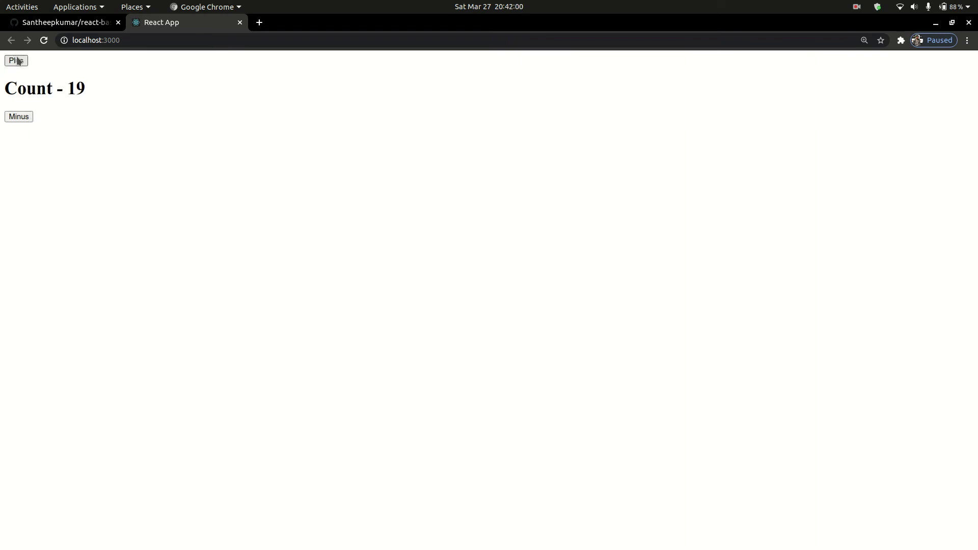
left_click(17, 58)
left_click(25, 118)
left_click(25, 119)
key("alt+Tab")
- Change line 4's comparison to ===, remove the extra parentheses around it, and save
left_click(216, 159)
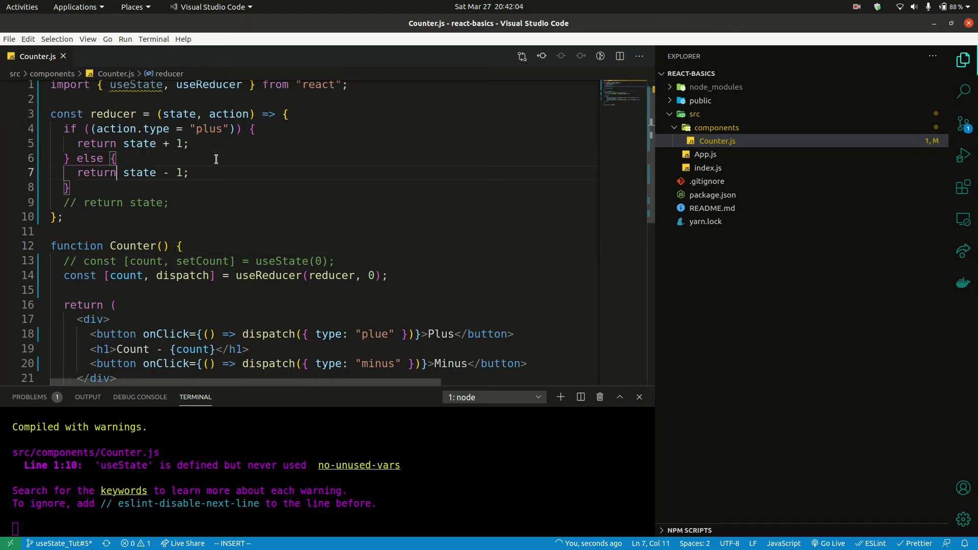
key("Down")
key("Down")
key("Down")
key("Down")
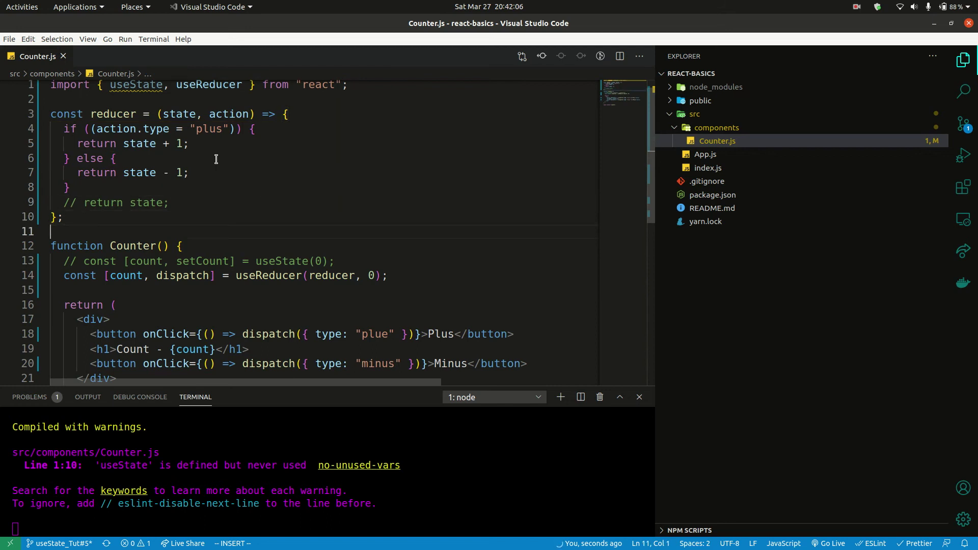
key("Down")
key("Down")
key("Down")
key("Home")
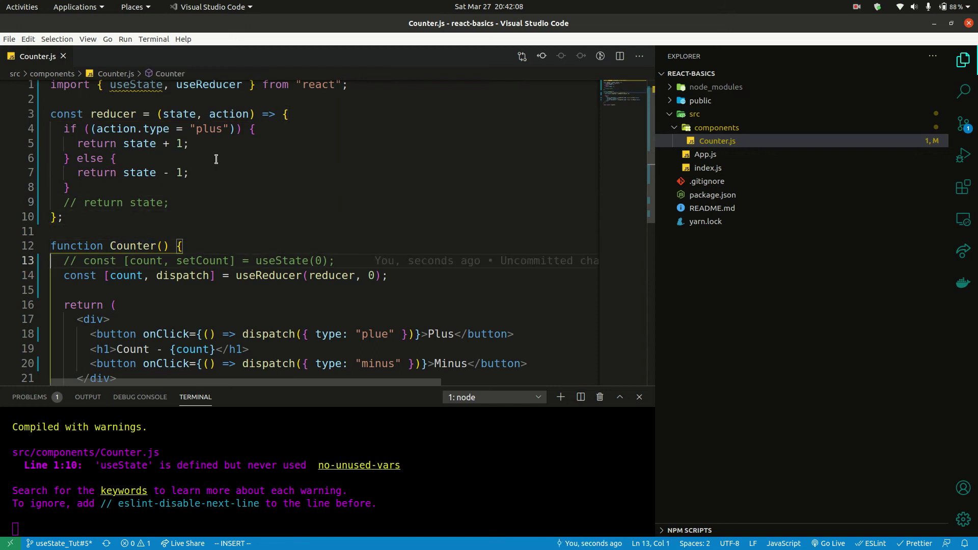
left_click(189, 127)
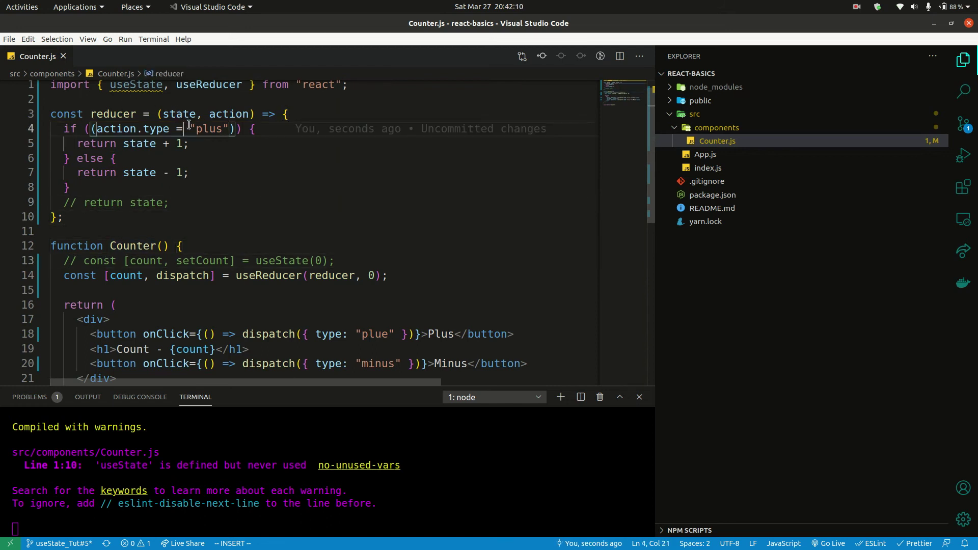
type("==")
key("ctrl+Left")
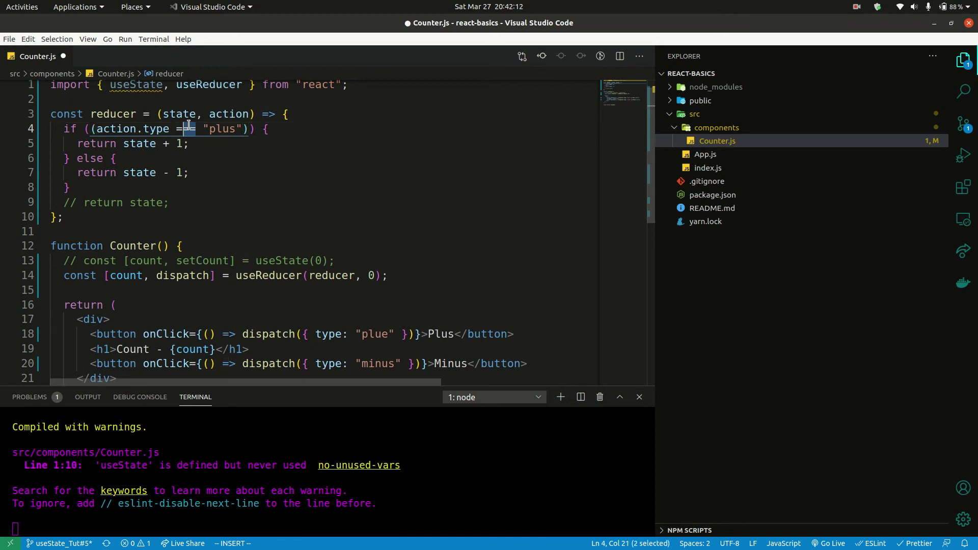
key("ctrl+Left")
key("ctrl+Left")
key("BackSpace")
key("ctrl+Right")
key("ctrl+Right")
key("ctrl+Right")
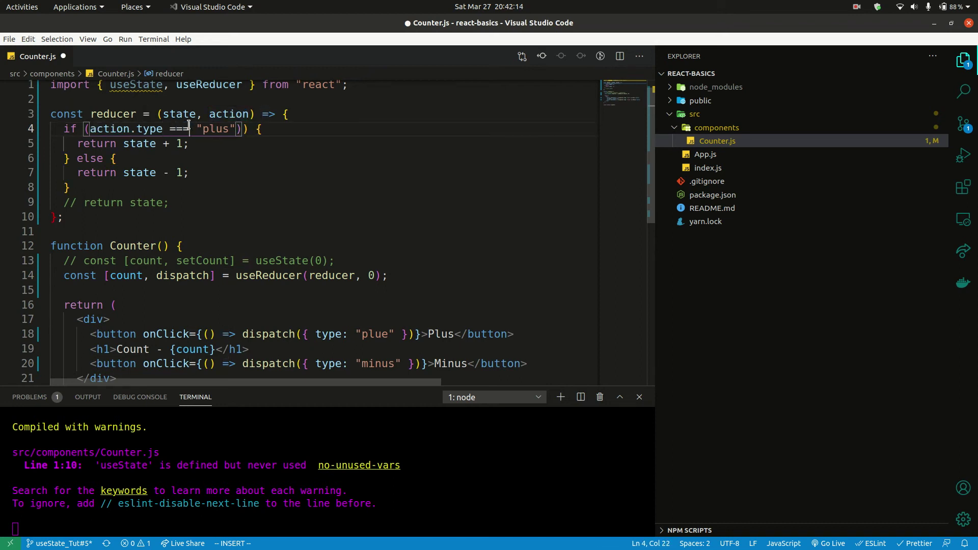
key("Delete")
key("ctrl+s")
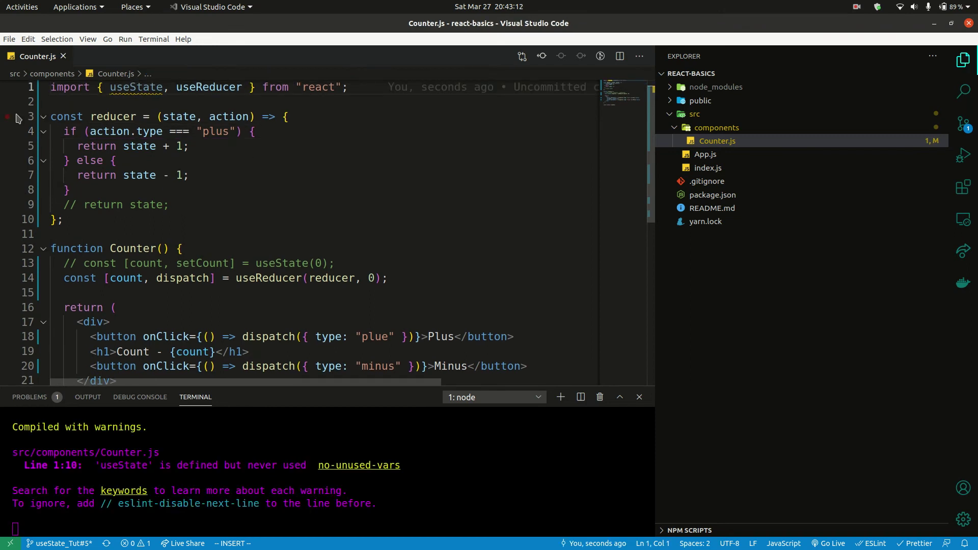
- Fix the misspelled 'plue' to 'plus' on line 18, save, and bring up Chrome
key("Down")
key("Down")
key("Down")
key("Down")
key("Down")
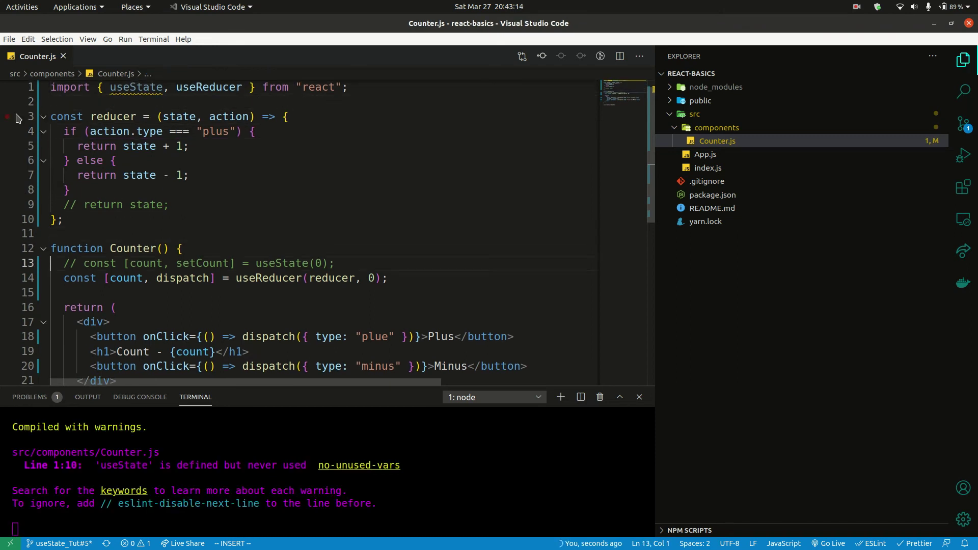
key("Down")
key("Down")
key("Down")
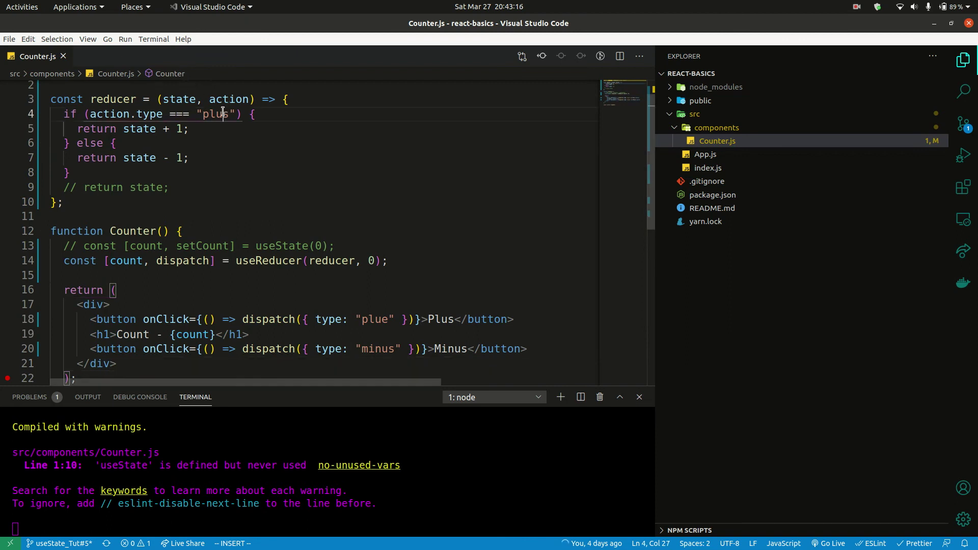
double_click(220, 114)
double_click(386, 320)
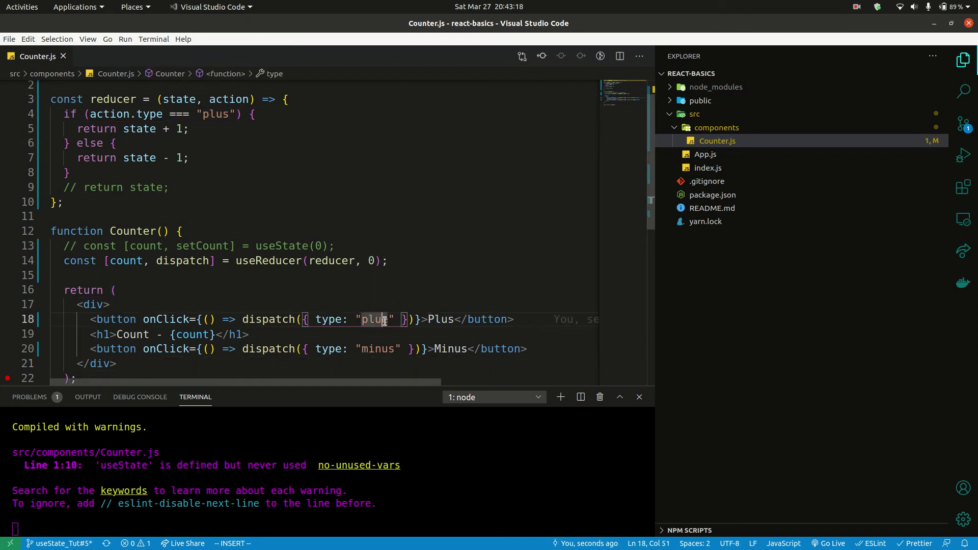
type("plus")
key("BackSpace")
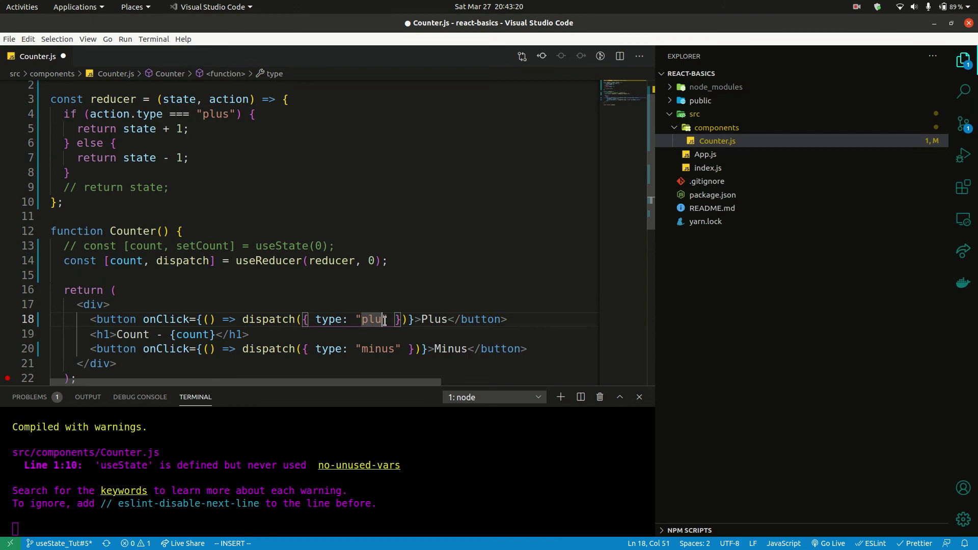
type("s")
key("ctrl+s")
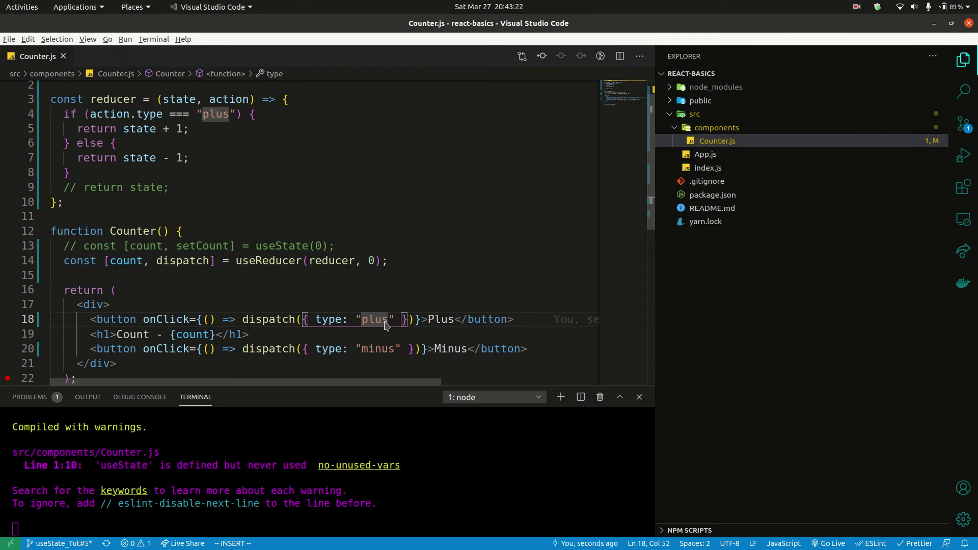
key("alt+Tab")
- Confirm Plus increments and Minus decrements the count, then return to Counter.js's initial value 0
left_click(23, 63)
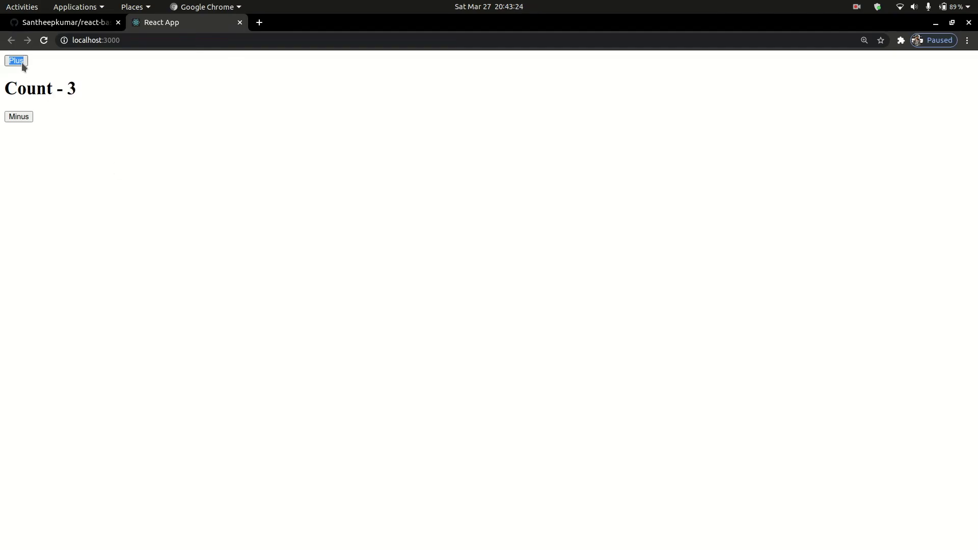
left_click(22, 62)
left_click(22, 62)
left_click(19, 120)
left_click(19, 120)
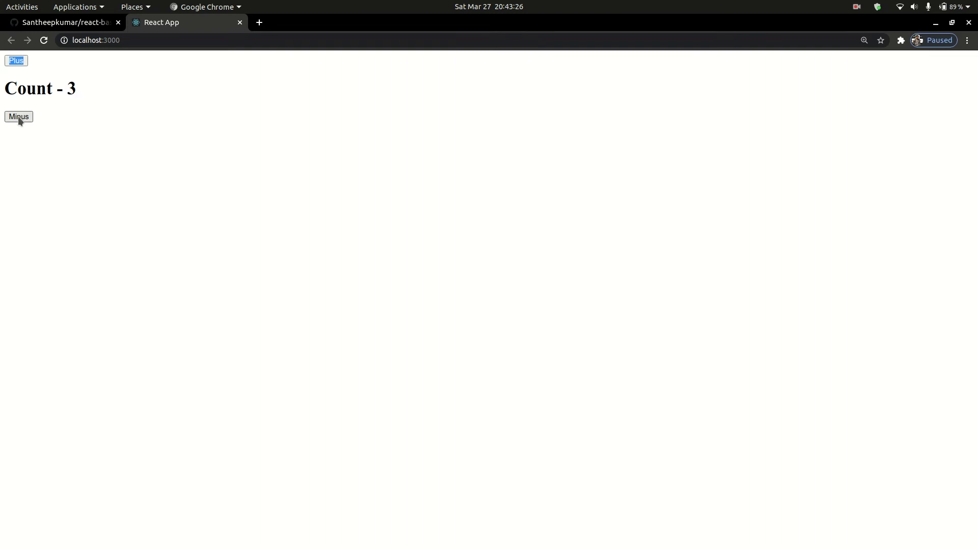
left_click(9, 64)
left_click(9, 64)
key("alt+Tab")
left_click(371, 259)
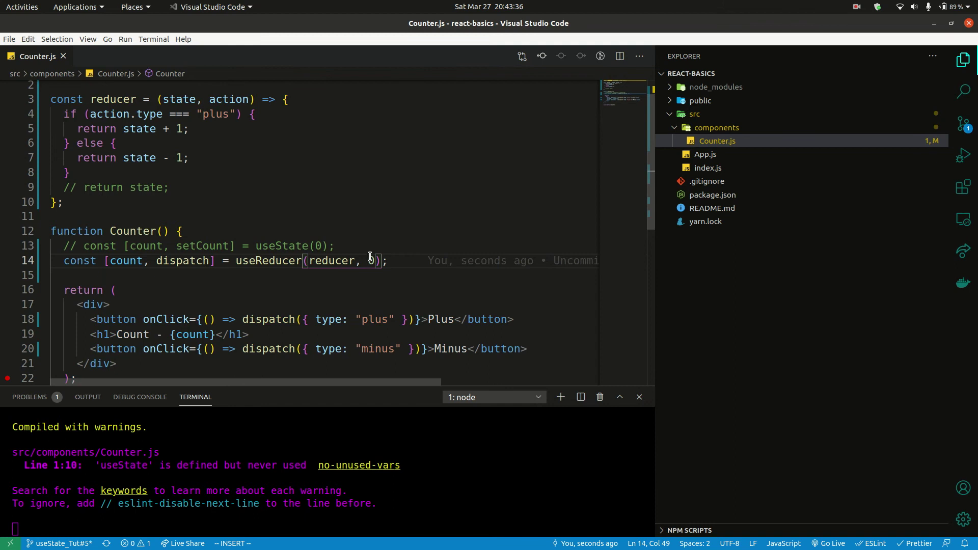
key("Up")
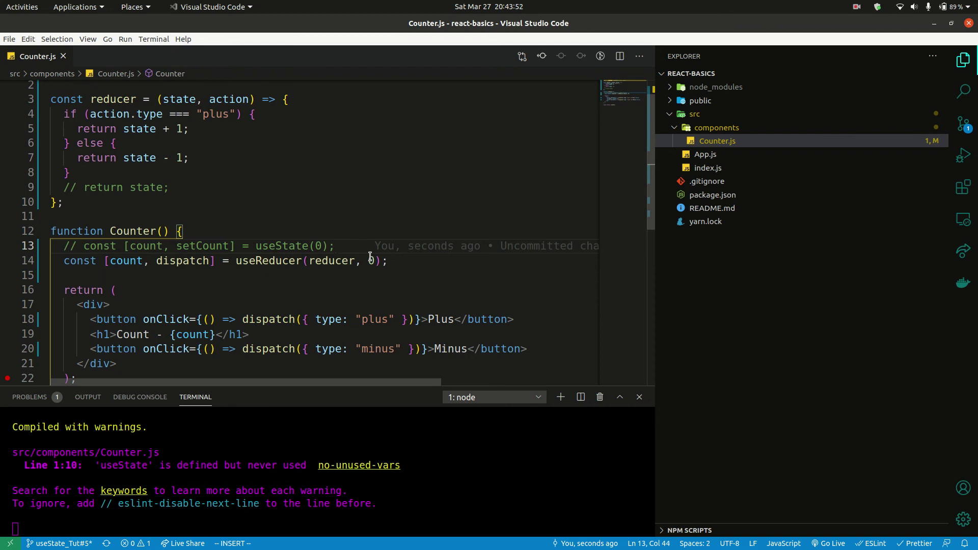
double_click(285, 261)
left_click(127, 113)
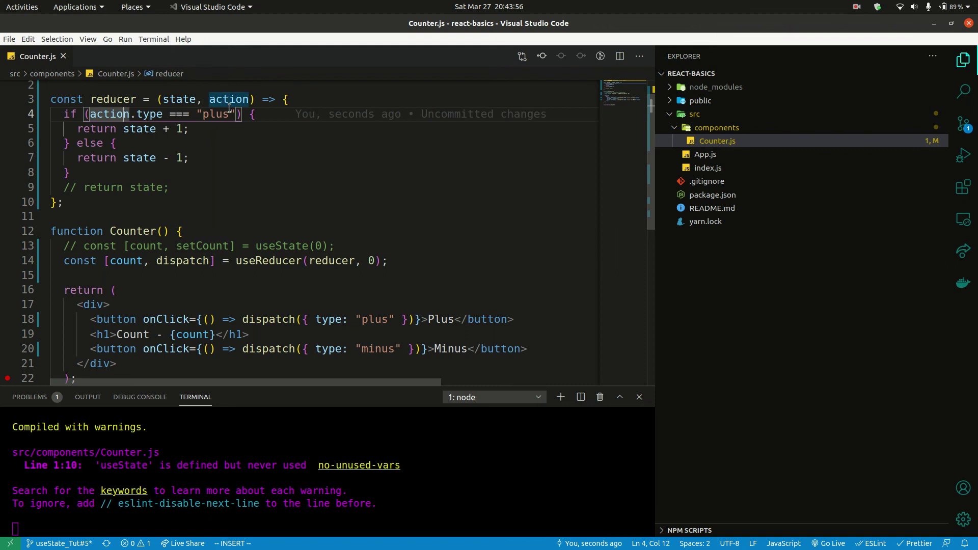
left_click(161, 114)
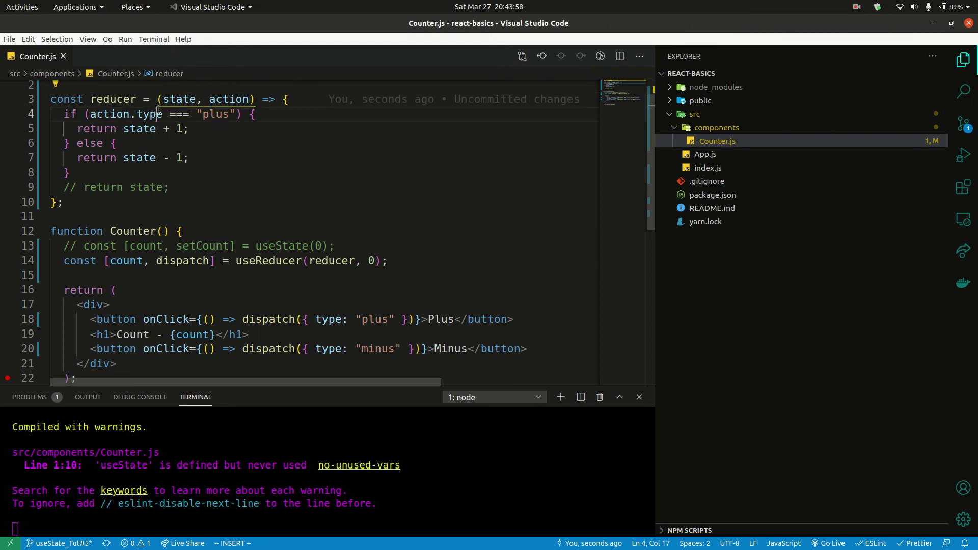
double_click(218, 113)
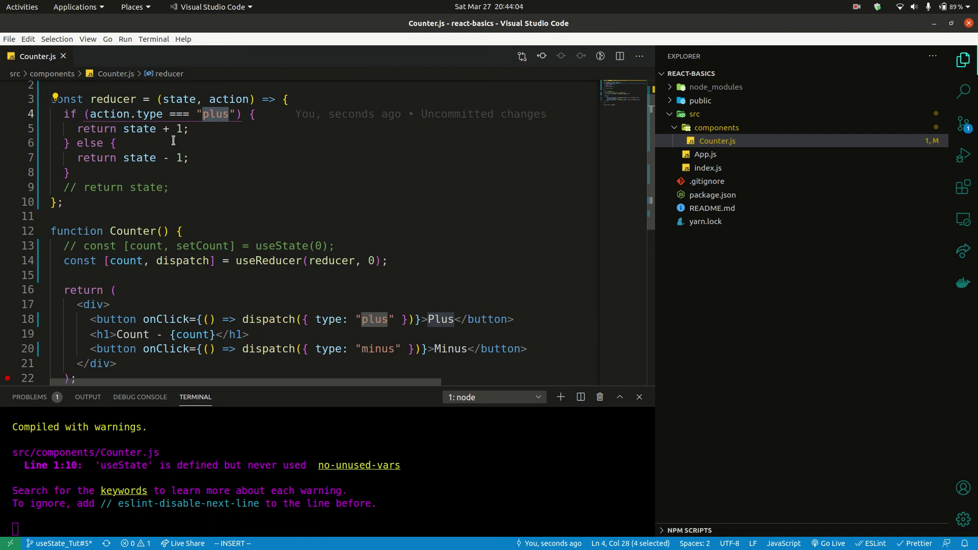
double_click(119, 260)
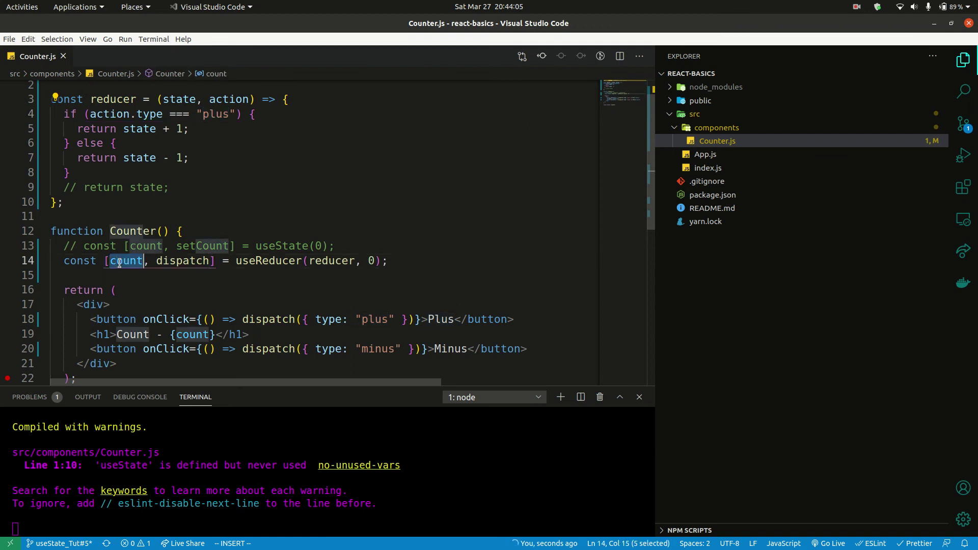
double_click(199, 264)
left_click(328, 320)
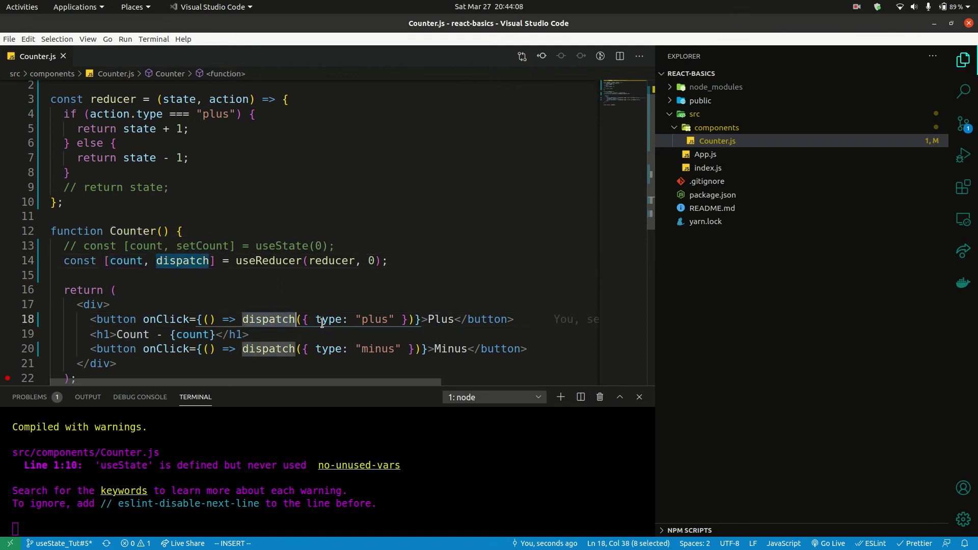
left_click_drag(99, 157, 50, 114)
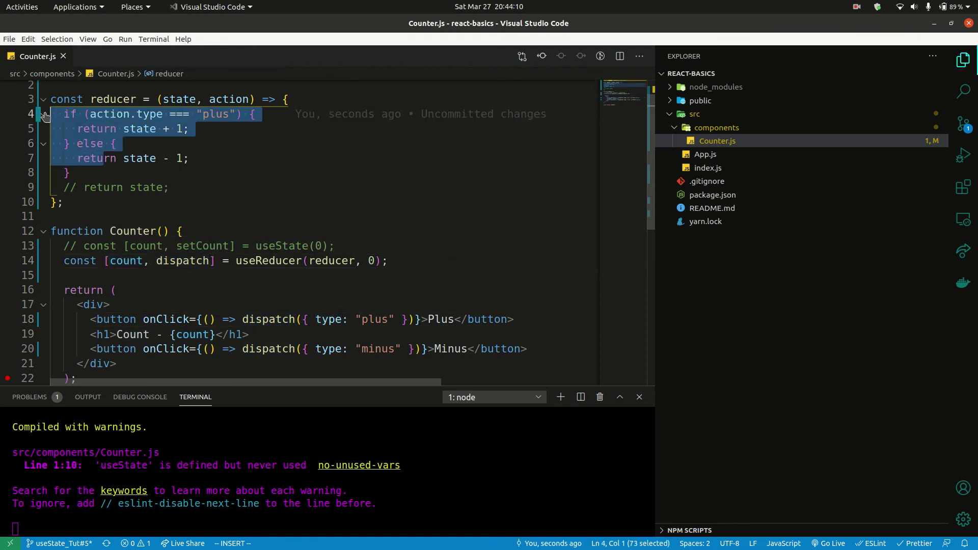
left_click(375, 262)
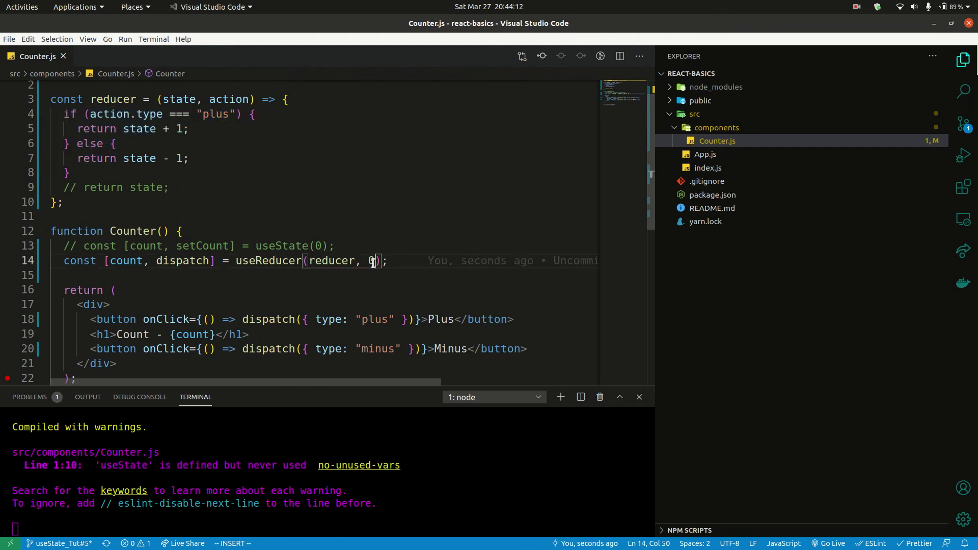
key("Down")
mouse_move(332, 260)
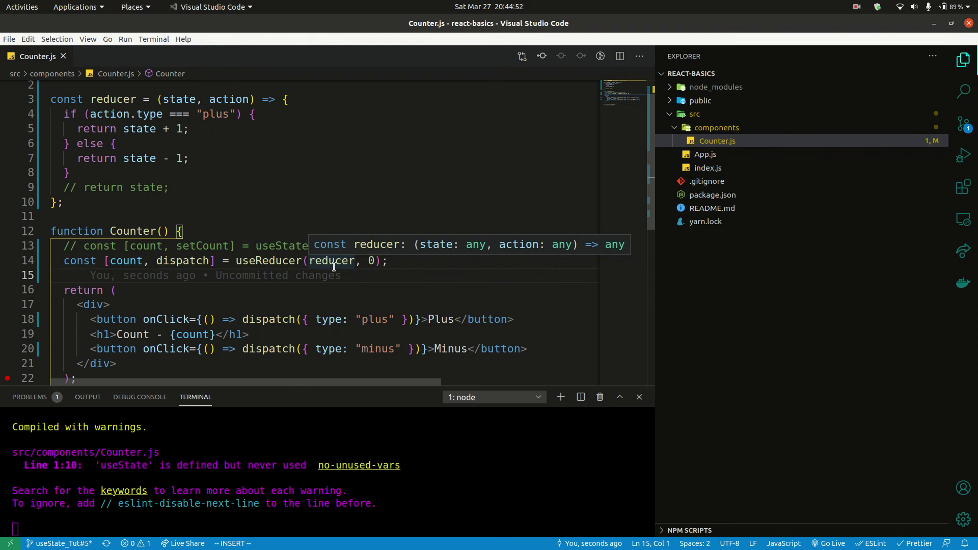
left_click(419, 260)
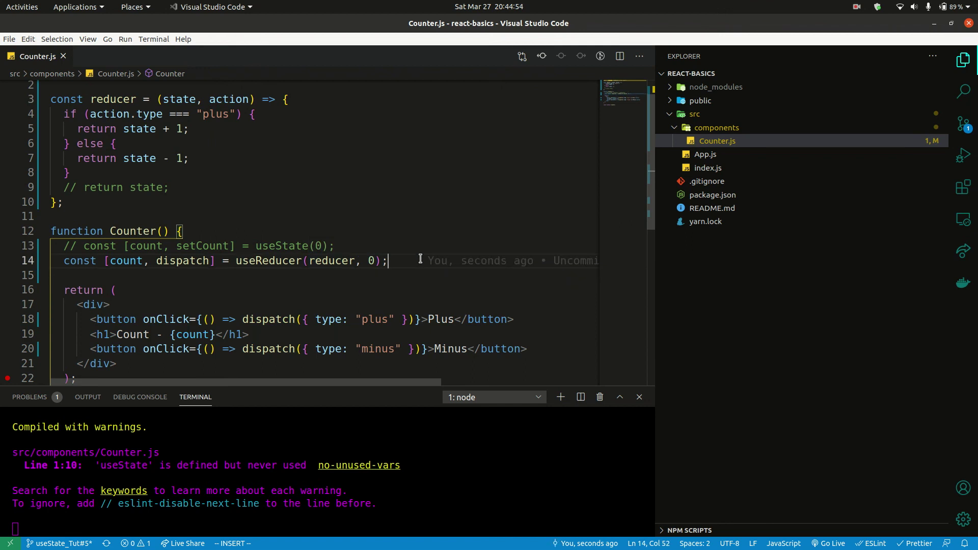